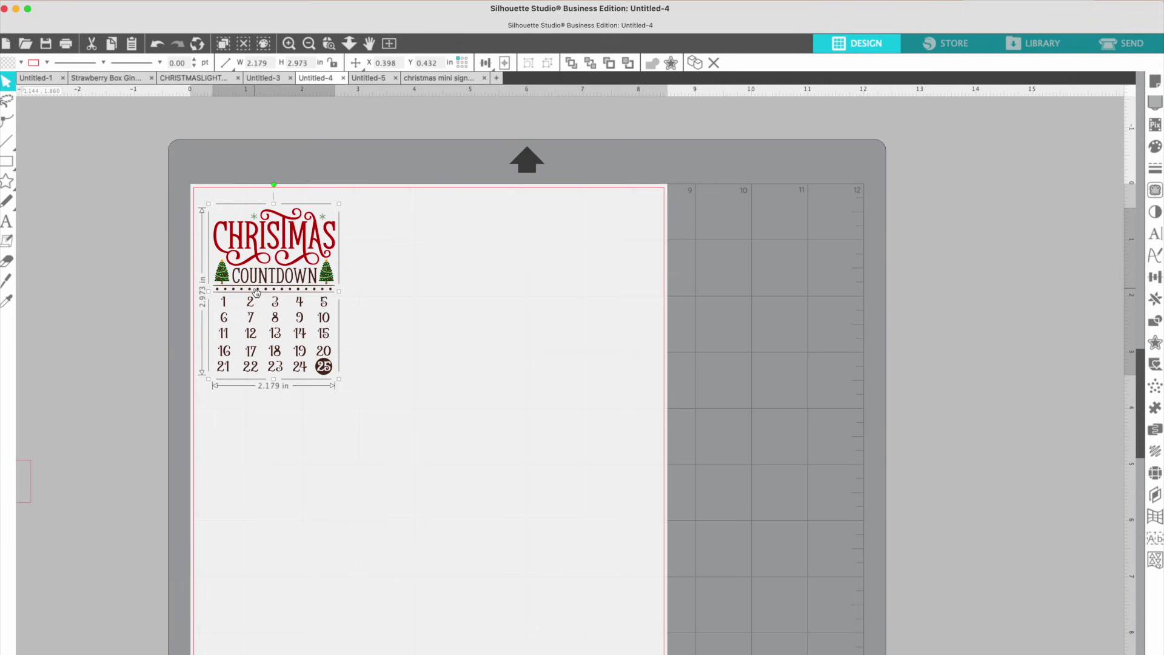
{"action": "mouse_move", "coordinate": [257, 292]}
{"action": "left_mouse_down"}
{"action": "mouse_move", "coordinate": [124, 295]}
{"action": "mouse_move", "coordinate": [247, 297]}
{"action": "left_mouse_up"}
{"action": "left_click", "coordinate": [25, 162]}
{"action": "left_click_drag", "start_coordinate": [205, 208], "coordinate": [352, 396]}
{"action": "left_click", "coordinate": [350, 403]}
{"action": "left_click", "coordinate": [349, 397]}
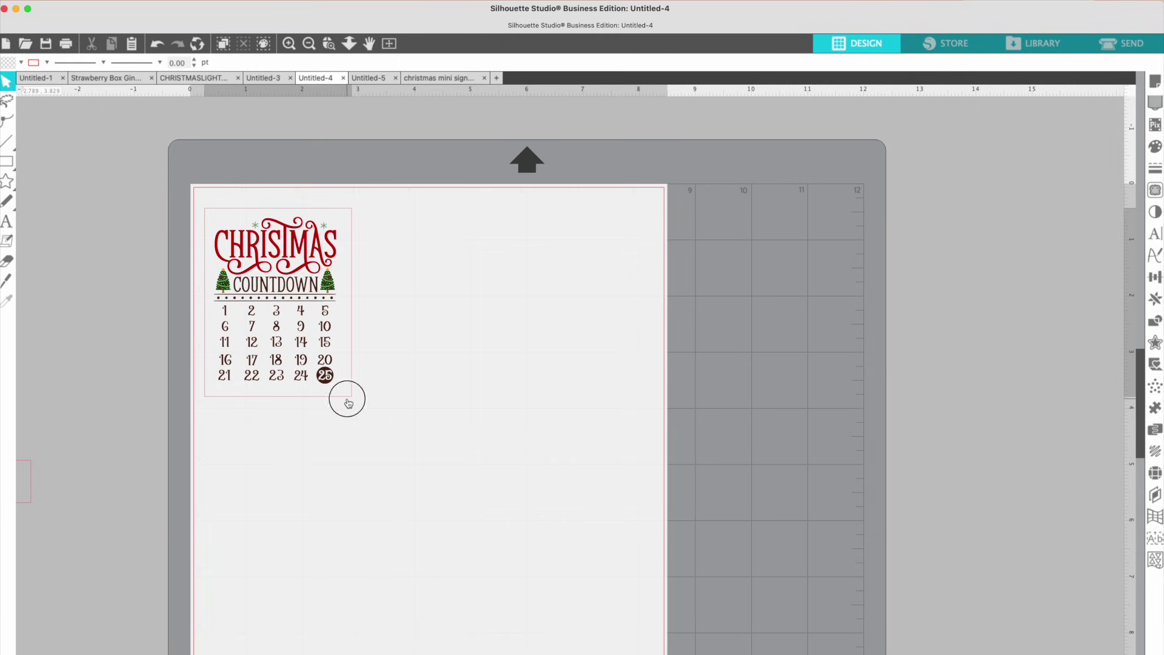
{"action": "key", "text": "Delete"}
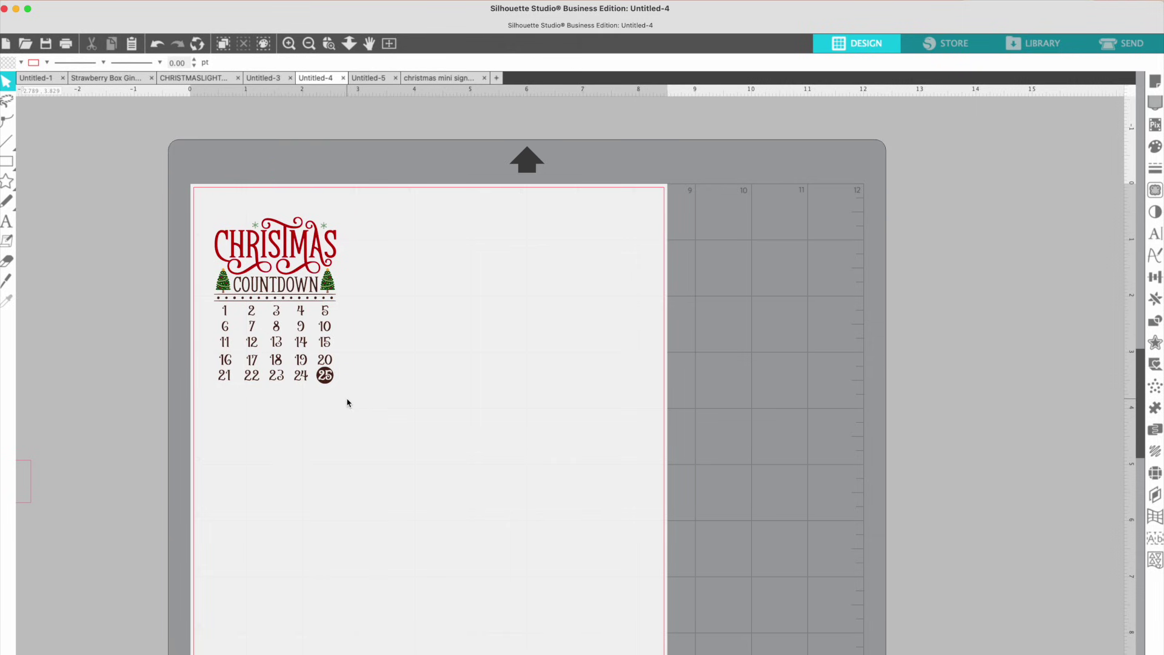
Create a 0.105 in rounded-corner offset around the Christmas Countdown artwork, then move the artwork off the new outline
{"action": "left_click", "coordinate": [326, 362]}
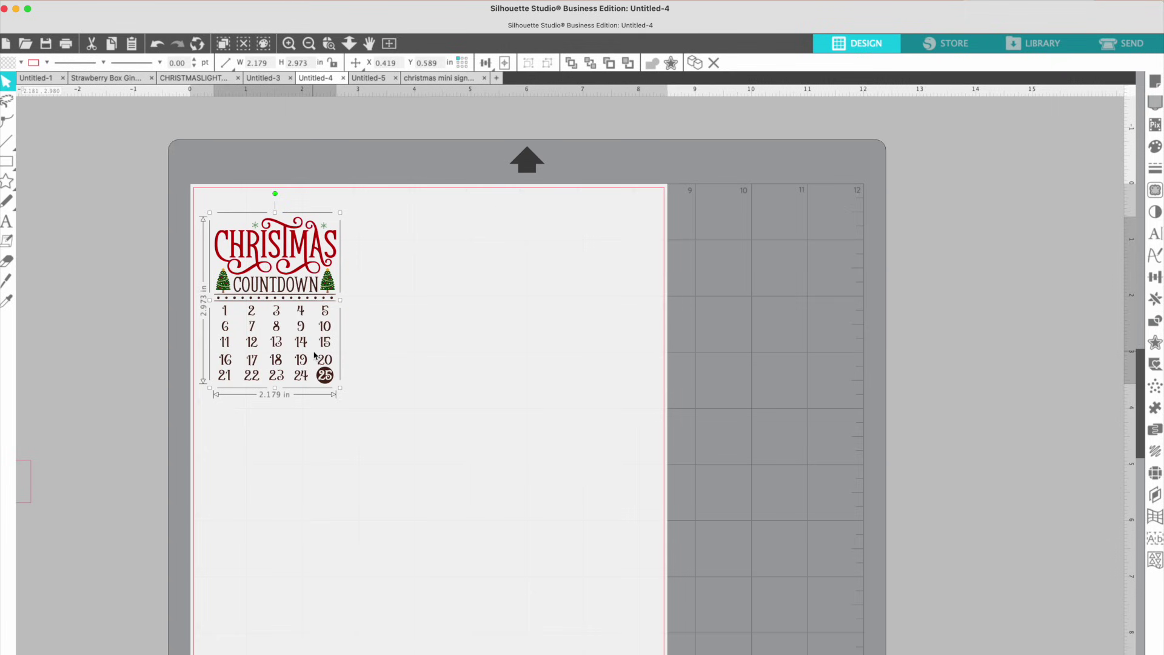
{"action": "left_click", "coordinate": [1153, 345]}
{"action": "left_click", "coordinate": [991, 140]}
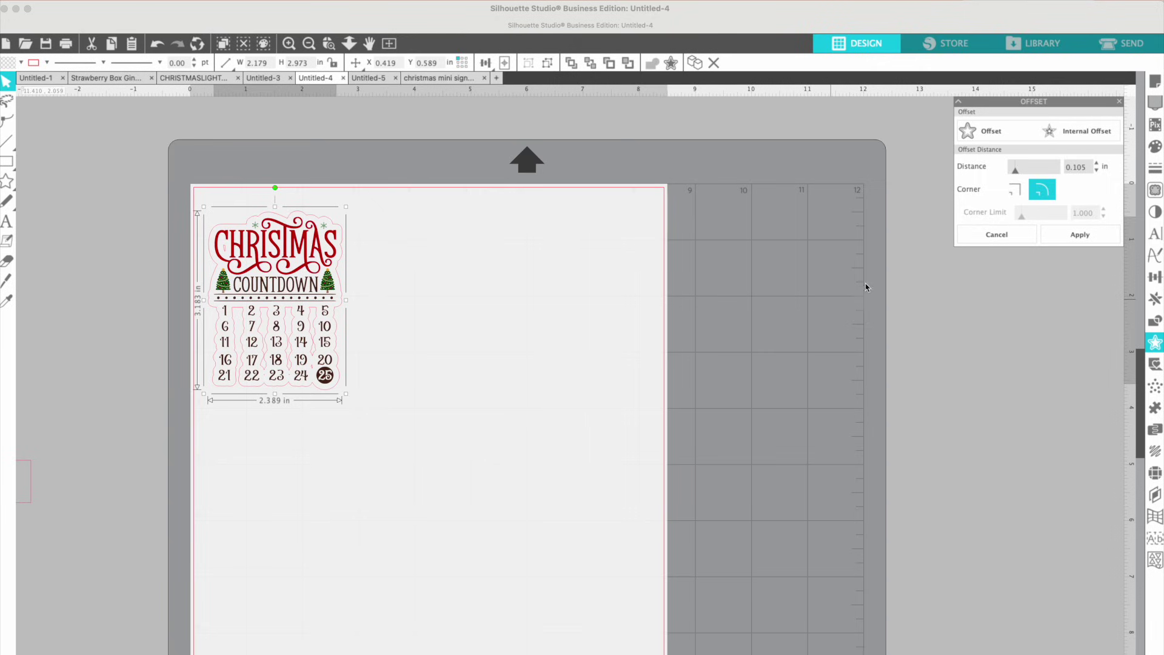
{"action": "left_click", "coordinate": [1080, 234]}
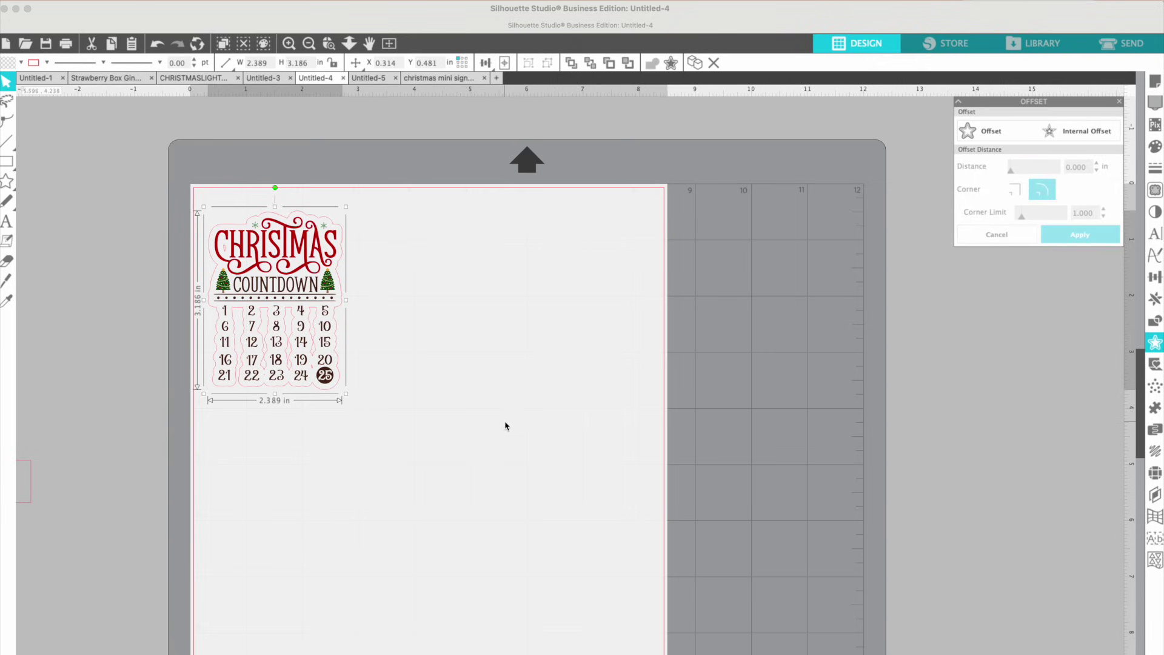
{"action": "left_click_drag", "start_coordinate": [271, 270], "coordinate": [468, 270]}
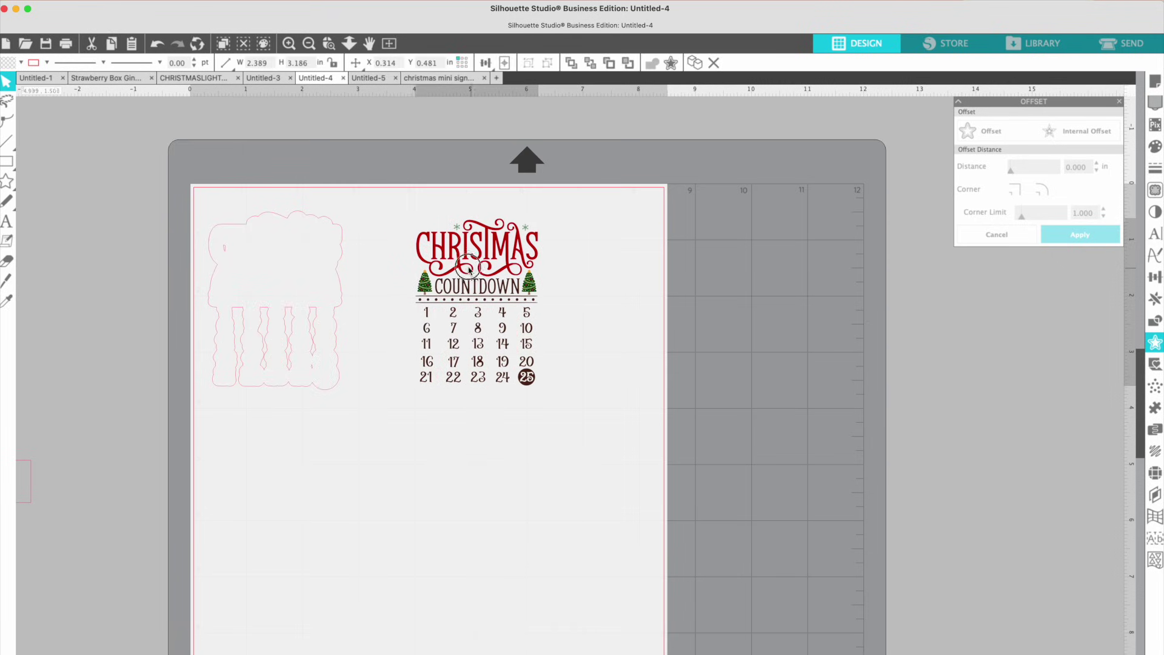
Draw a rectangle about 2.33 by 1.65 in over the lower half of the offset outline, matching its width
{"action": "left_click", "coordinate": [12, 168]}
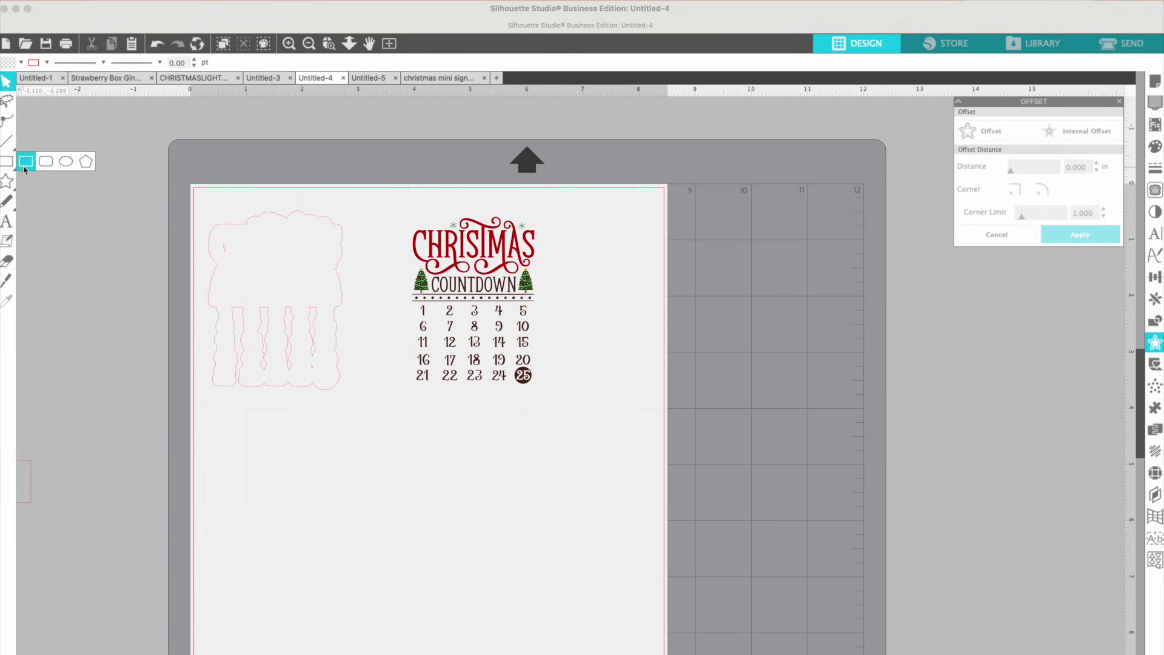
{"action": "left_click", "coordinate": [25, 167]}
{"action": "left_click_drag", "start_coordinate": [208, 298], "coordinate": [341, 395]}
{"action": "left_click_drag", "start_coordinate": [208, 346], "coordinate": [210, 337]}
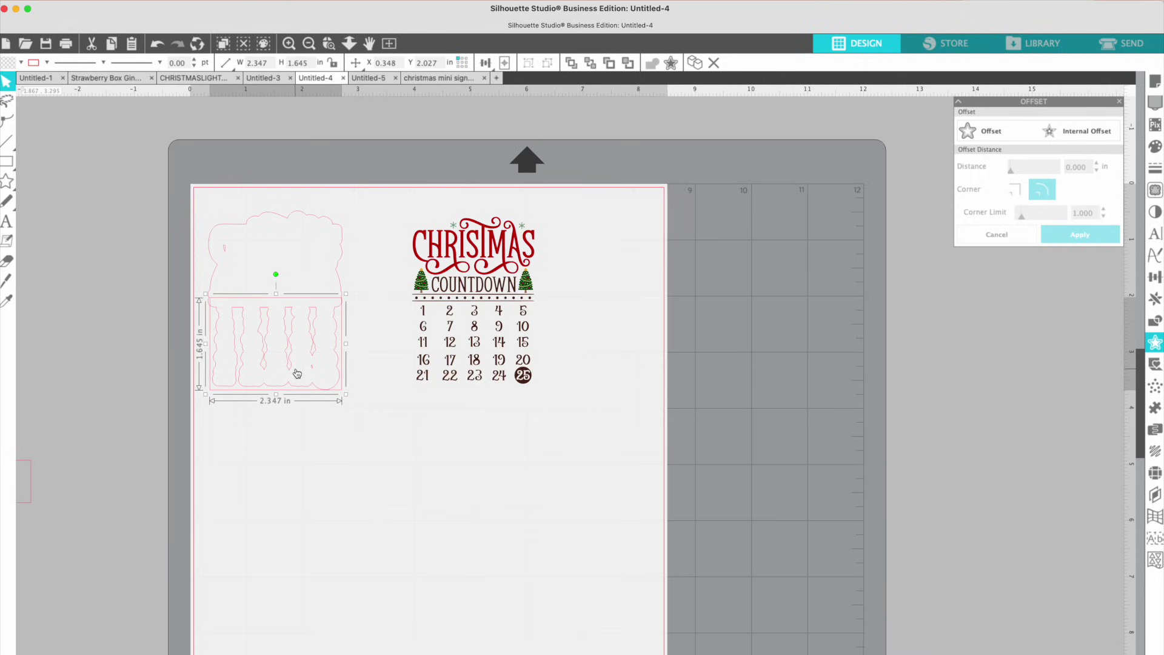
{"action": "left_click", "coordinate": [295, 423]}
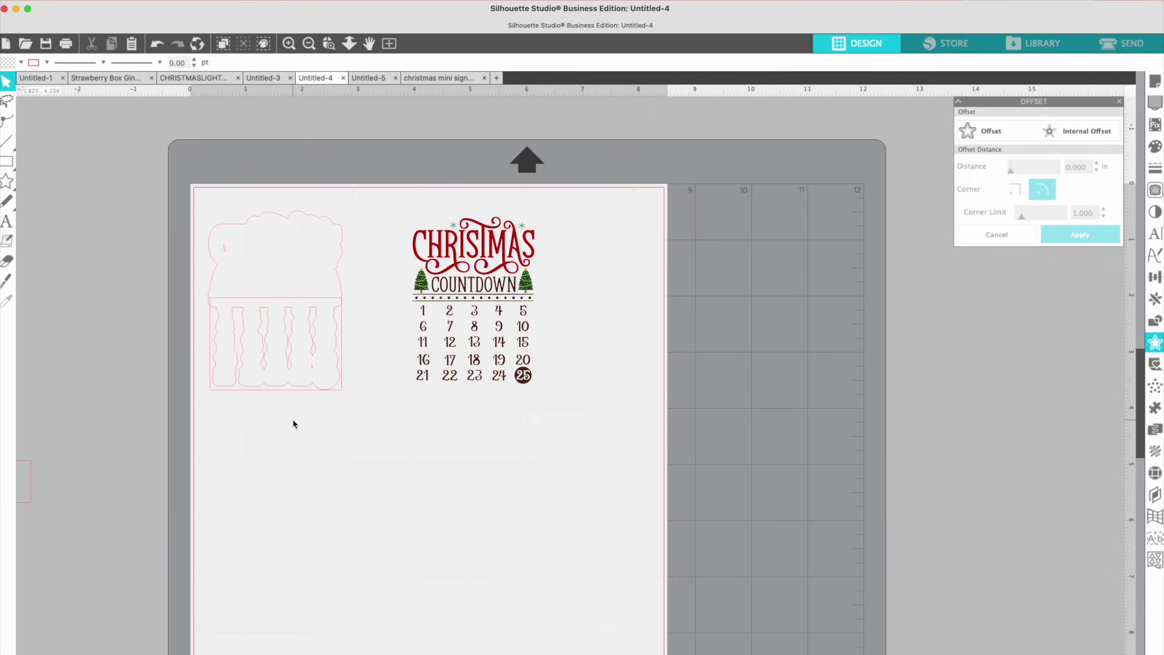
{"action": "left_click", "coordinate": [342, 330]}
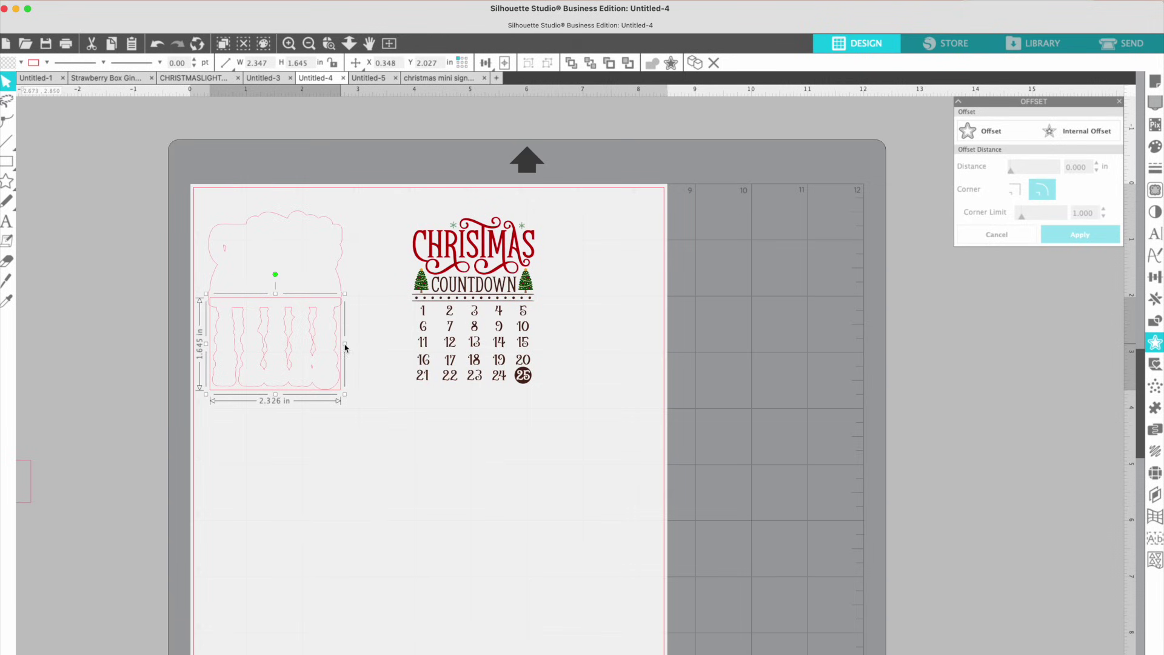
Weld the rectangle and the offset outline into one shape
{"action": "left_click_drag", "start_coordinate": [361, 393], "coordinate": [281, 279]}
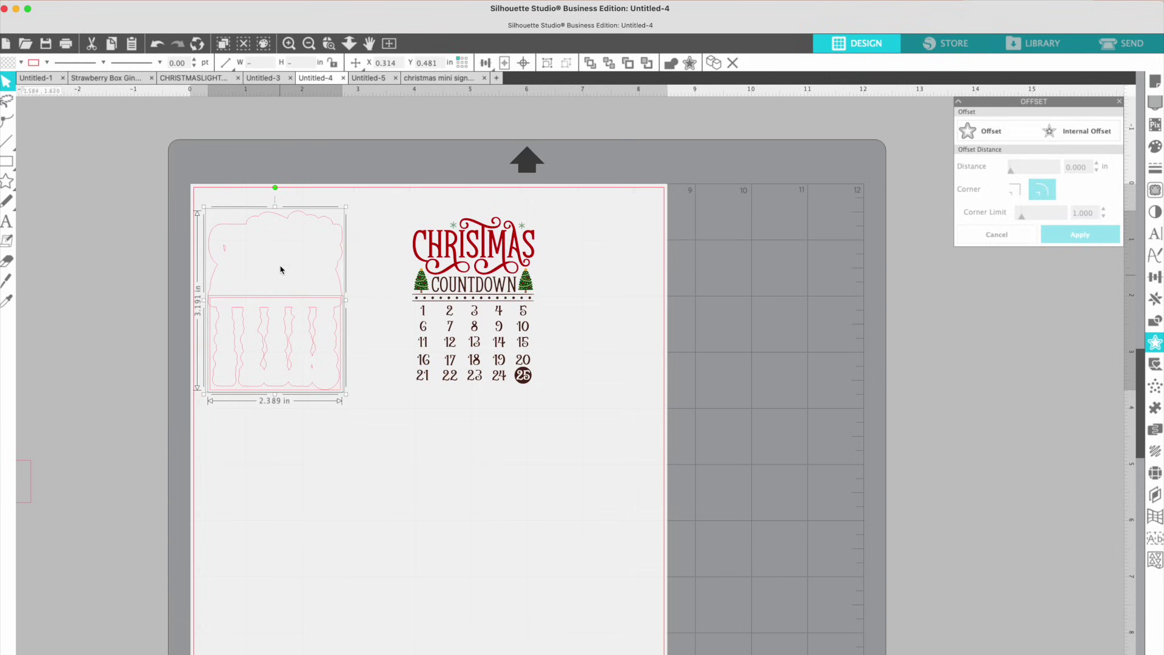
{"action": "right_click", "coordinate": [260, 346]}
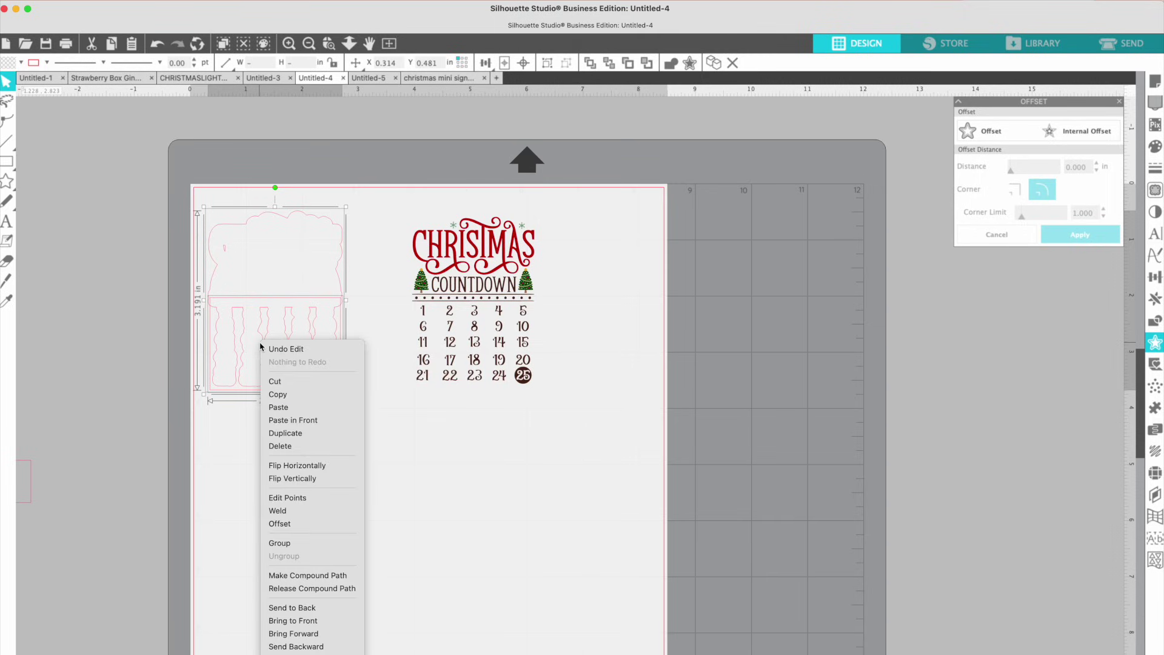
{"action": "left_click", "coordinate": [296, 511]}
{"action": "left_click", "coordinate": [305, 509]}
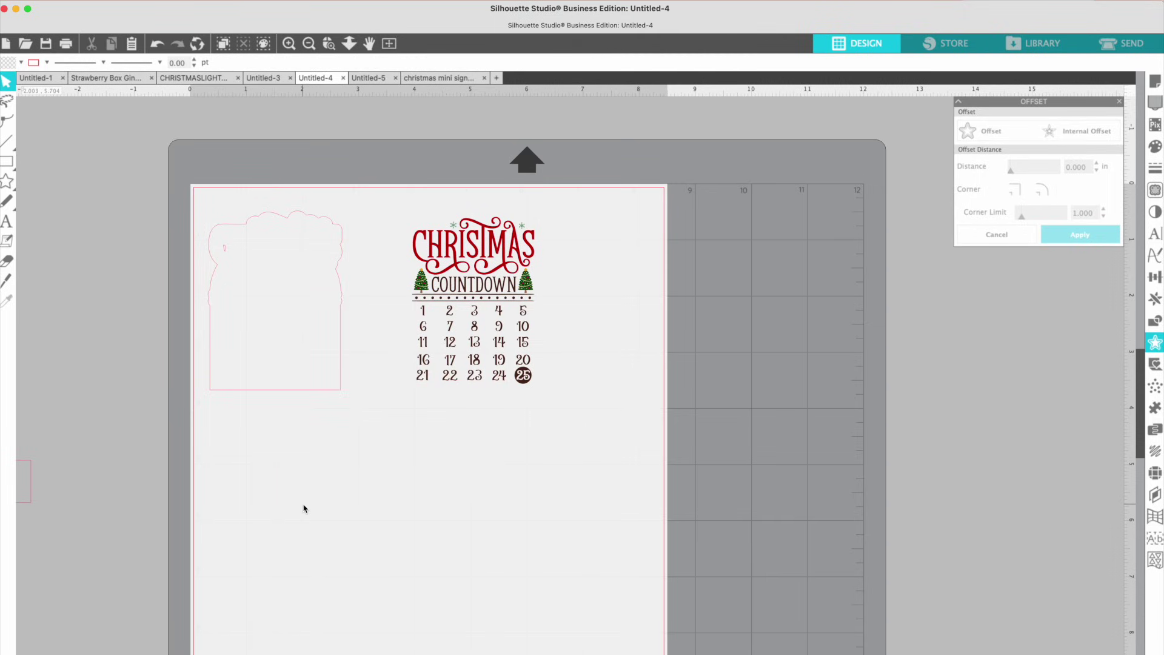
Release the welded outline's compound path and delete the tiny leftover shape inside it
{"action": "left_click", "coordinate": [224, 252]}
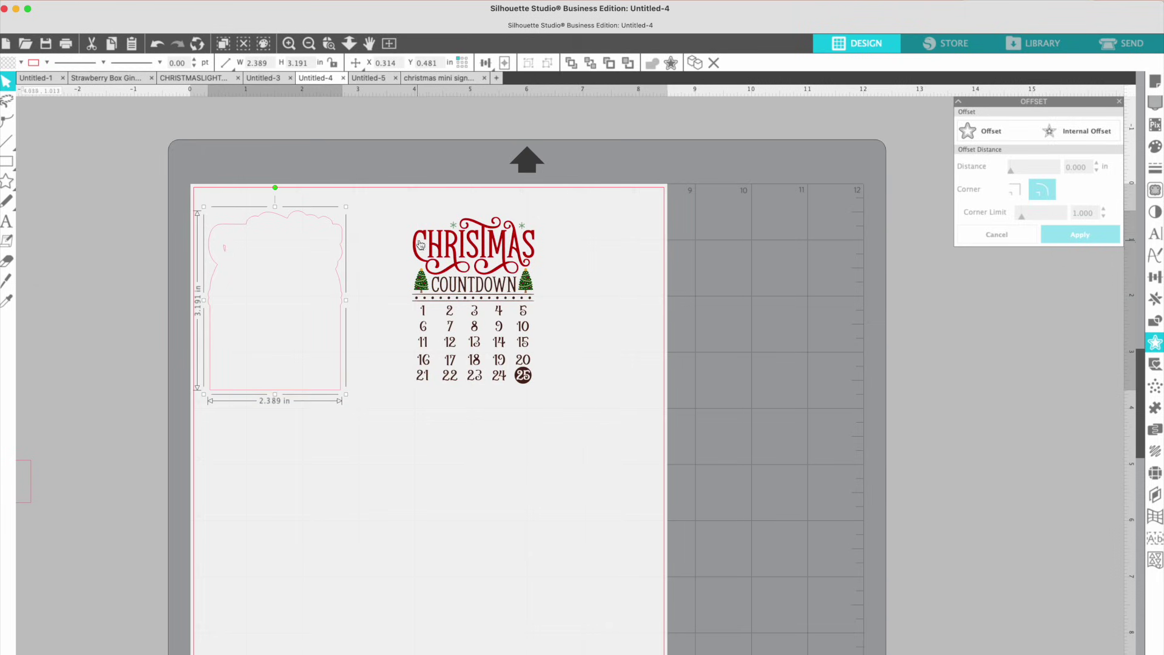
{"action": "right_click", "coordinate": [229, 230]}
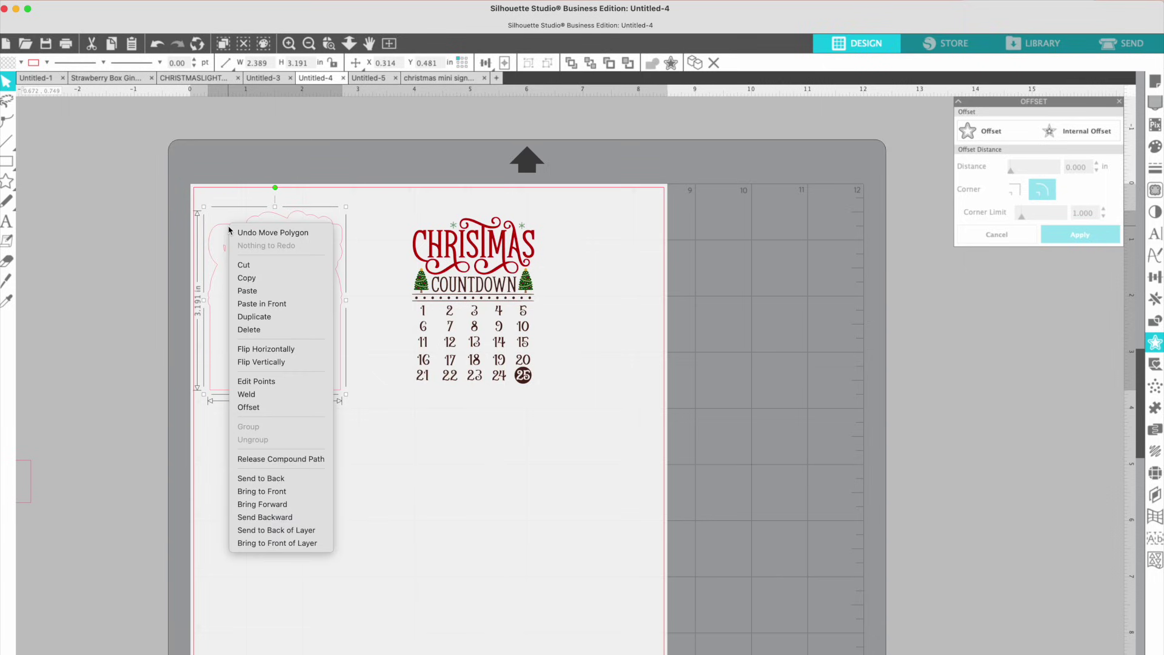
{"action": "left_click", "coordinate": [267, 456]}
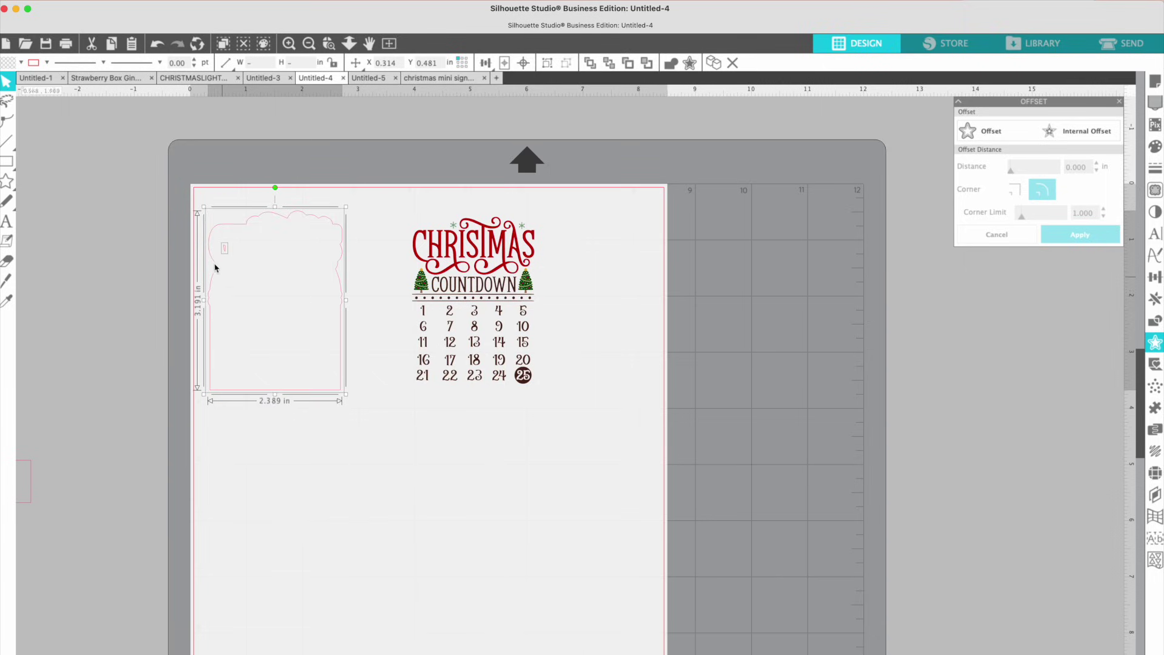
{"action": "left_click", "coordinate": [224, 247]}
{"action": "left_click", "coordinate": [224, 248]}
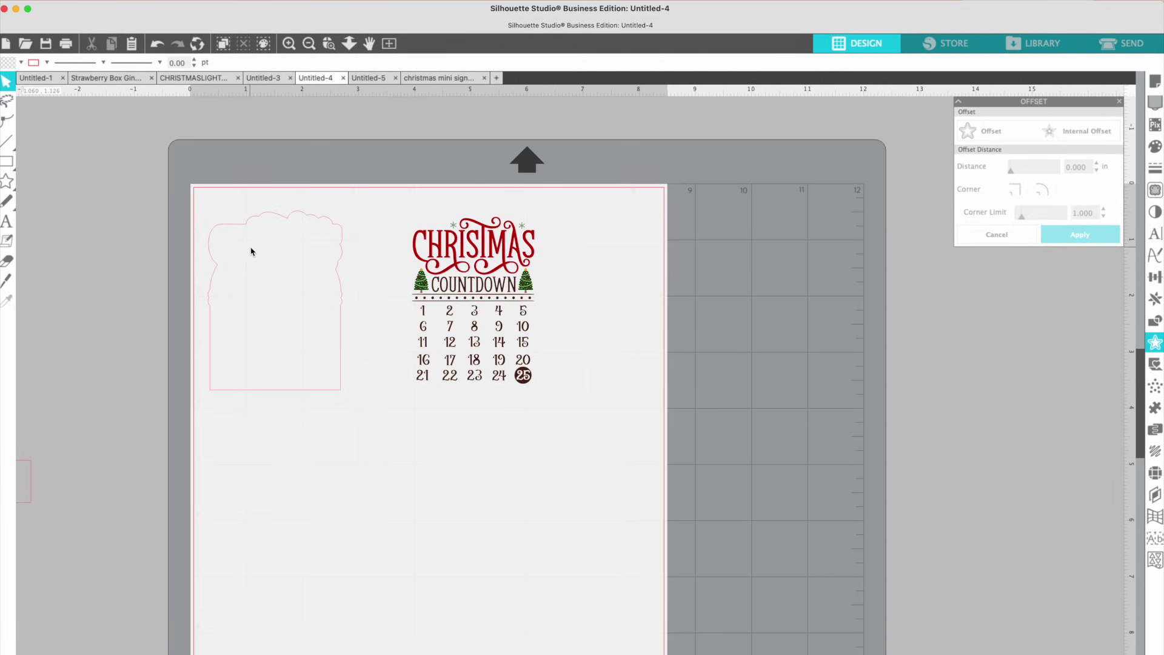
Move the Christmas Countdown artwork back inside the welded outline
{"action": "left_click_drag", "start_coordinate": [425, 257], "coordinate": [238, 259]}
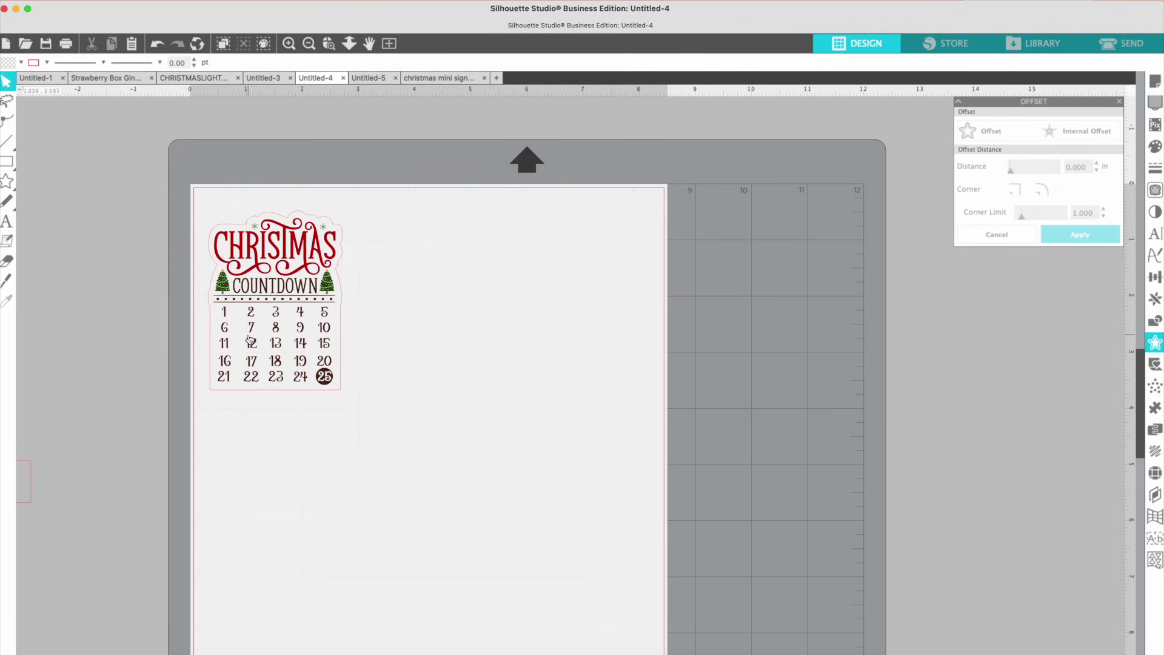
{"action": "left_click", "coordinate": [215, 391]}
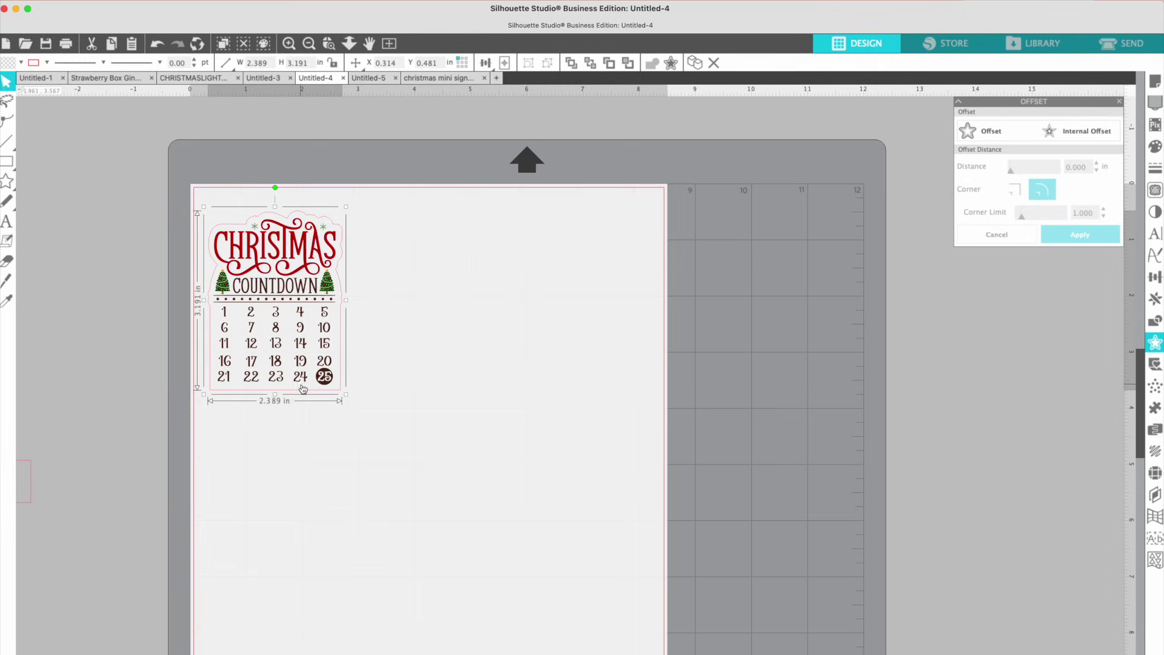
{"action": "left_click", "coordinate": [270, 405]}
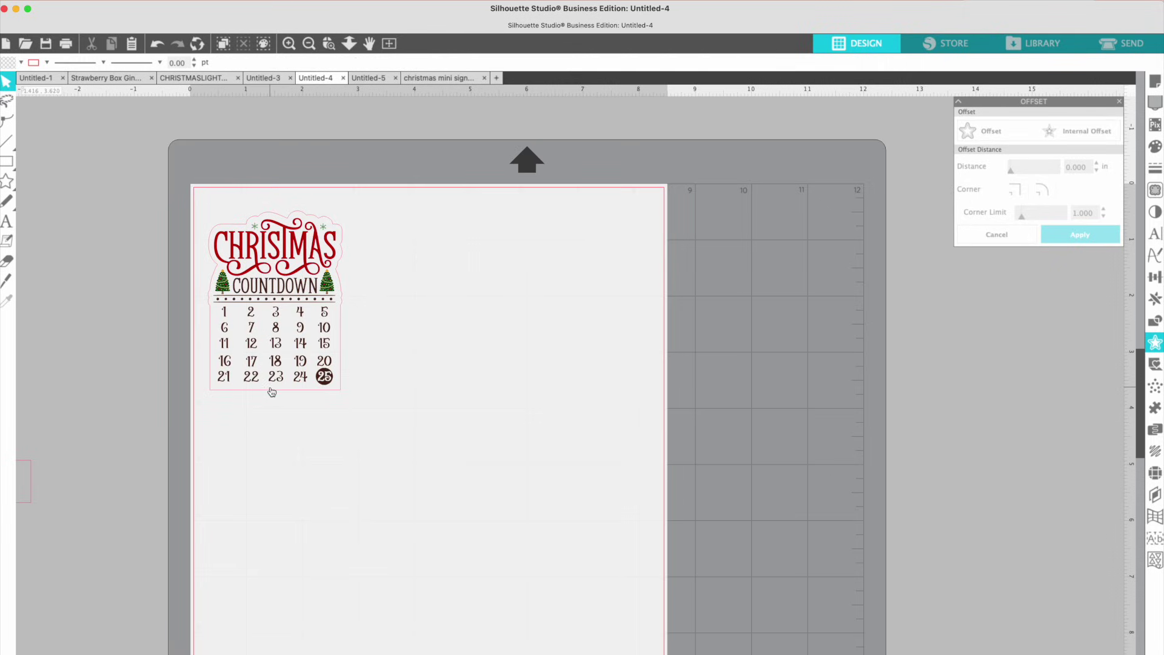
Edit the outline's points, nudging both bottom corner points down to leave more space below the last row of numbers
{"action": "double_click", "coordinate": [272, 395]}
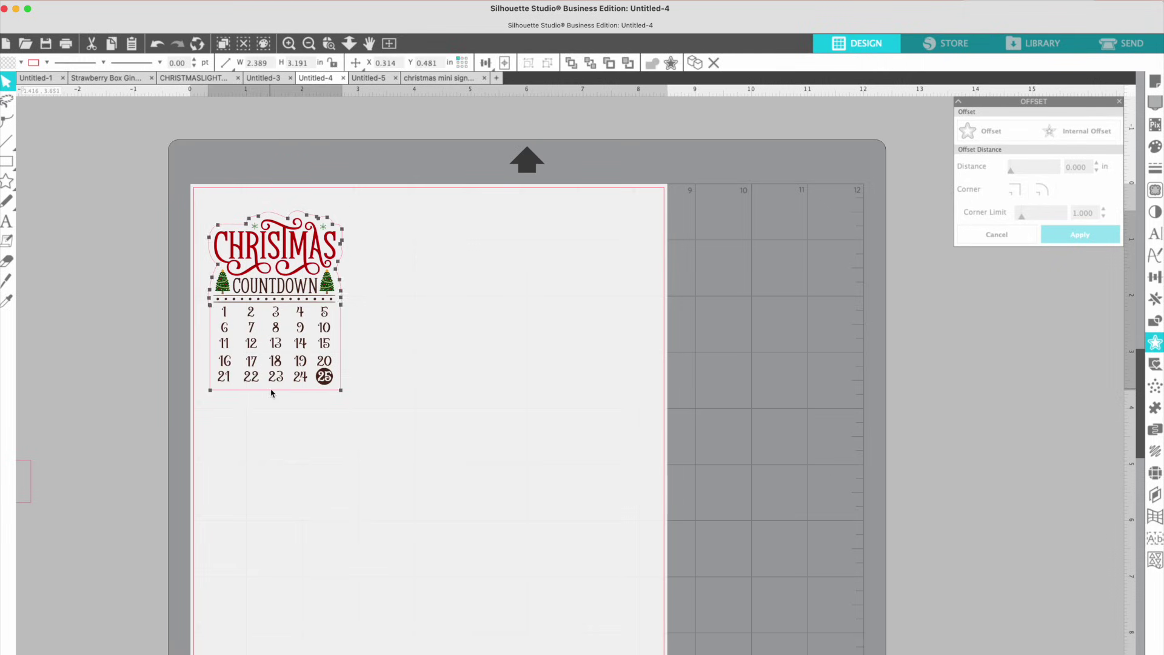
{"action": "left_click", "coordinate": [210, 392]}
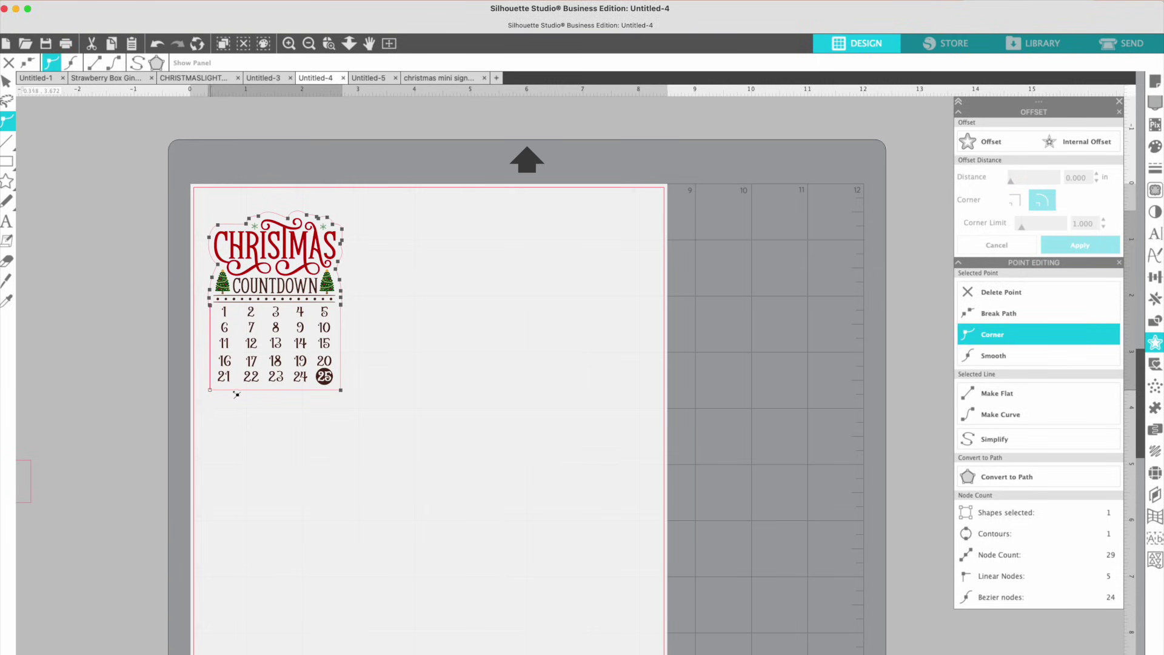
{"action": "left_click", "coordinate": [343, 393]}
{"action": "key", "text": "Down"}
{"action": "key", "text": "Down"}
{"action": "key", "text": "Down"}
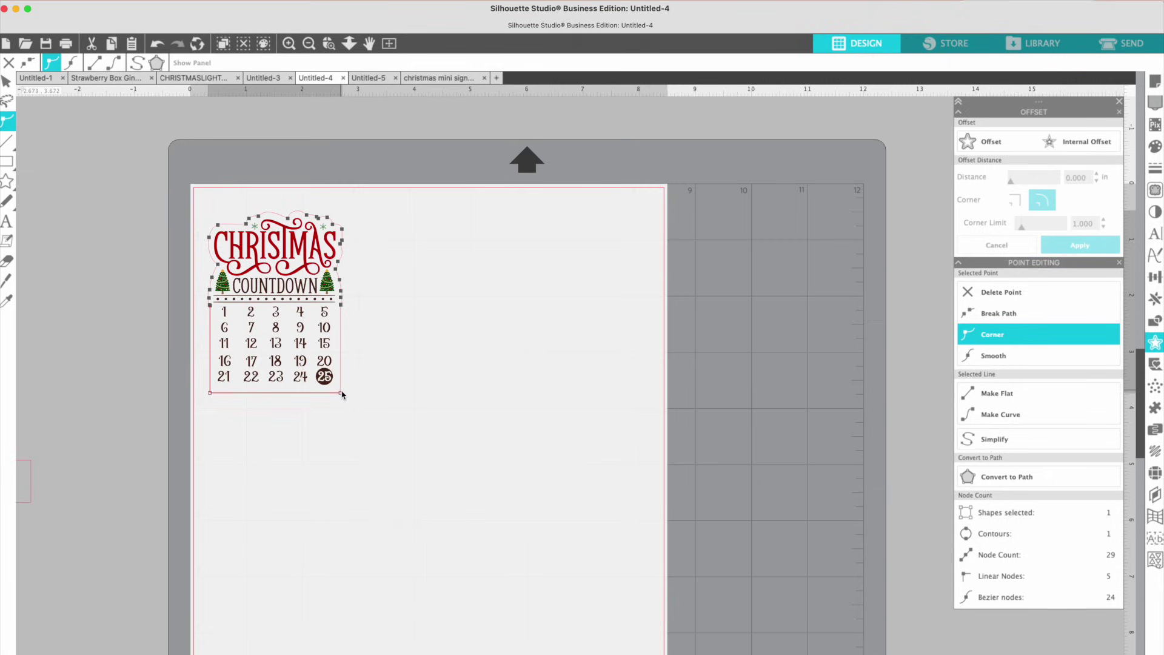
{"action": "key", "text": "Down"}
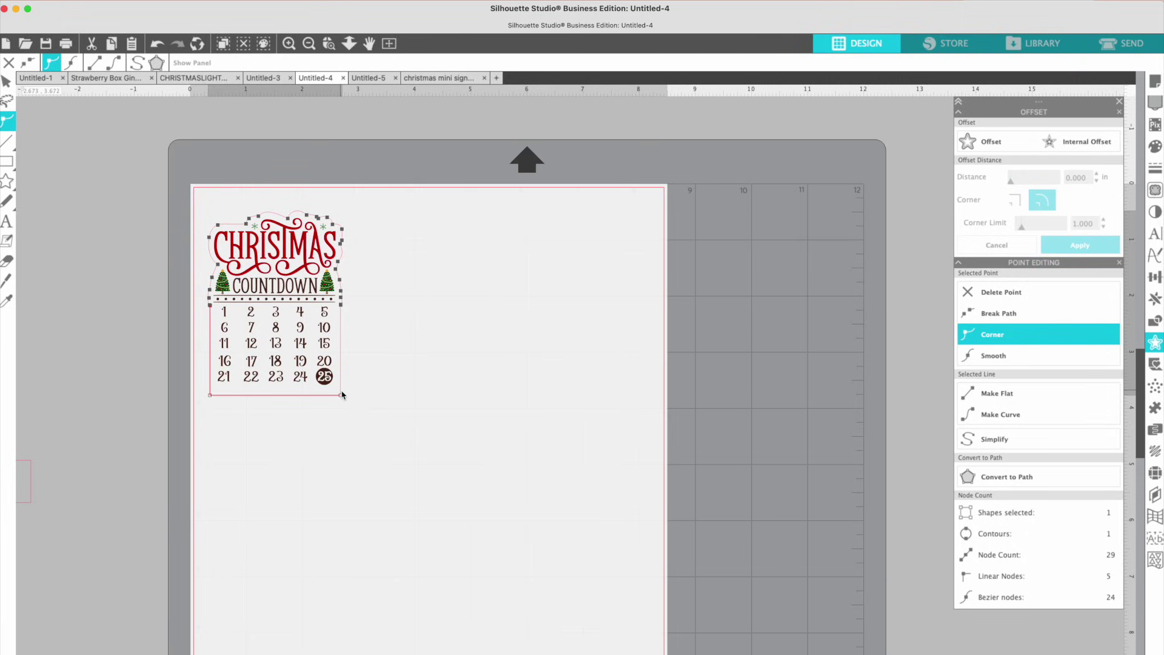
{"action": "key", "text": "Down"}
{"action": "key", "text": "Down"}
{"action": "key", "text": "Down"}
{"action": "key", "text": "Up"}
{"action": "key", "text": "Up"}
{"action": "key", "text": "Up"}
{"action": "left_click", "coordinate": [369, 395]}
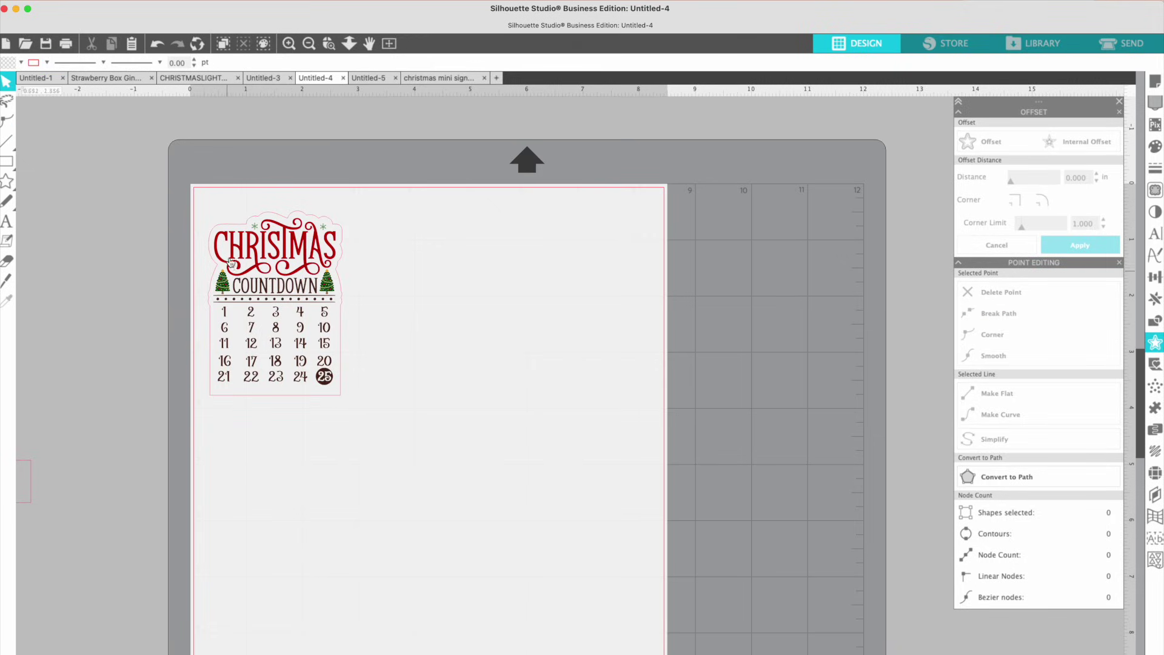
Draw a base rectangle about 3.34 in wide along the bottom edge of the calendar outline
{"action": "mouse_move", "coordinate": [12, 165]}
{"action": "left_click", "coordinate": [25, 161]}
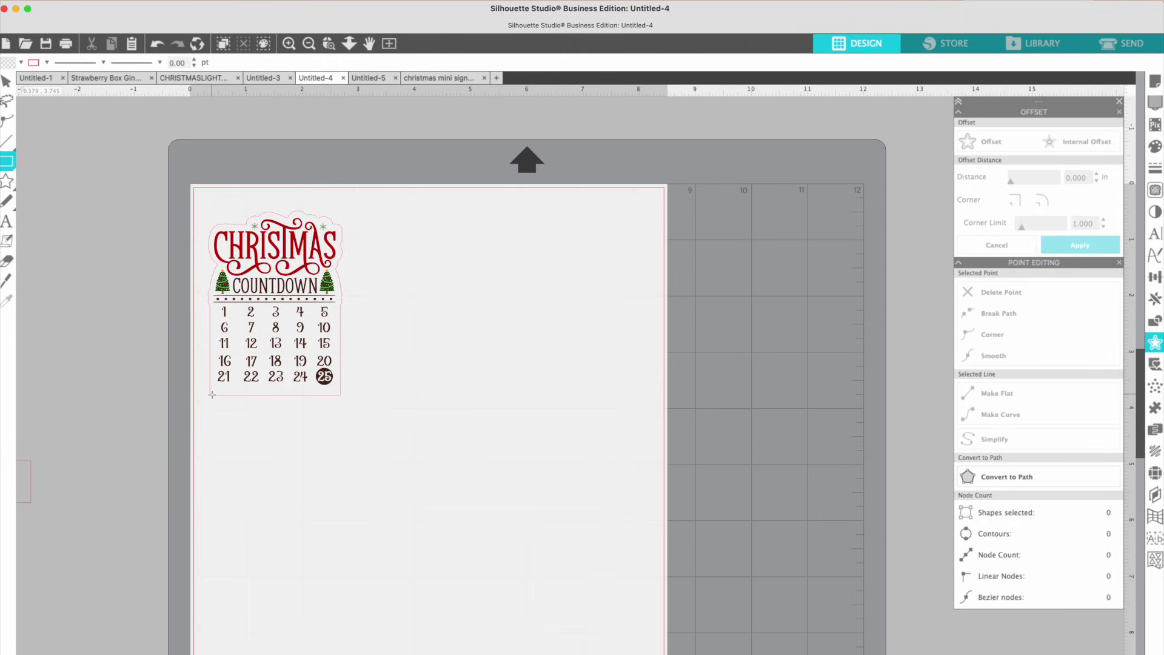
{"action": "left_click_drag", "start_coordinate": [178, 394], "coordinate": [357, 443]}
{"action": "left_click", "coordinate": [307, 467]}
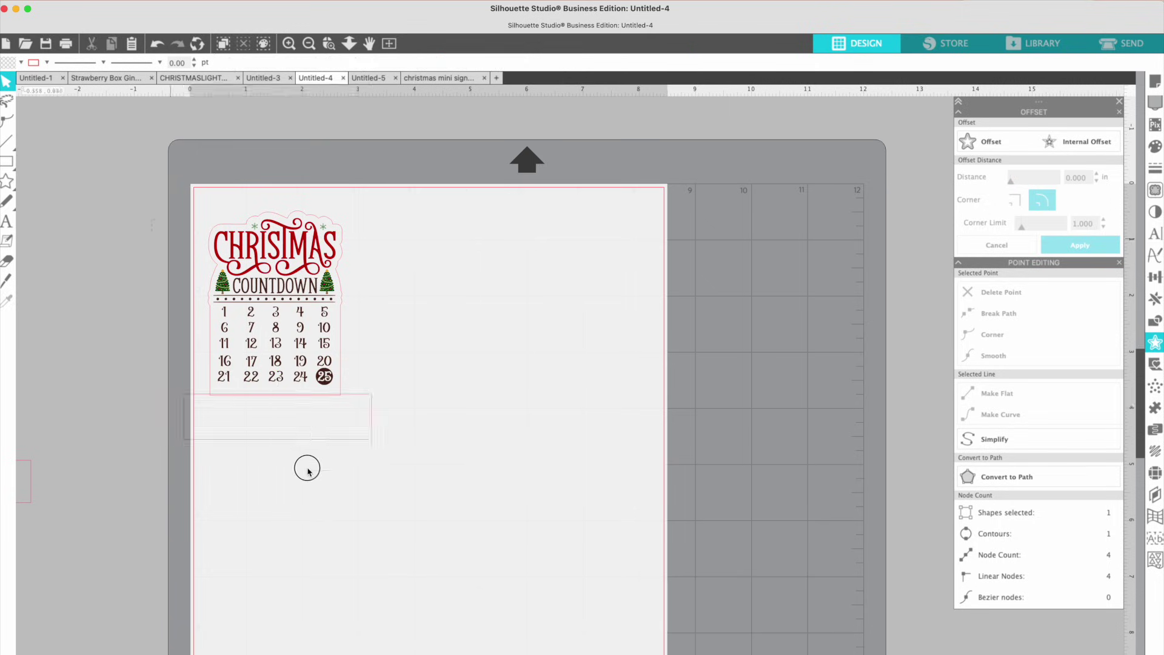
Move the artwork, outline and base together toward the middle of the page, then separate the base slightly from the outline
{"action": "key", "text": "super+a"}
{"action": "left_click", "coordinate": [297, 441]}
{"action": "left_click_drag", "start_coordinate": [297, 440], "coordinate": [497, 523]}
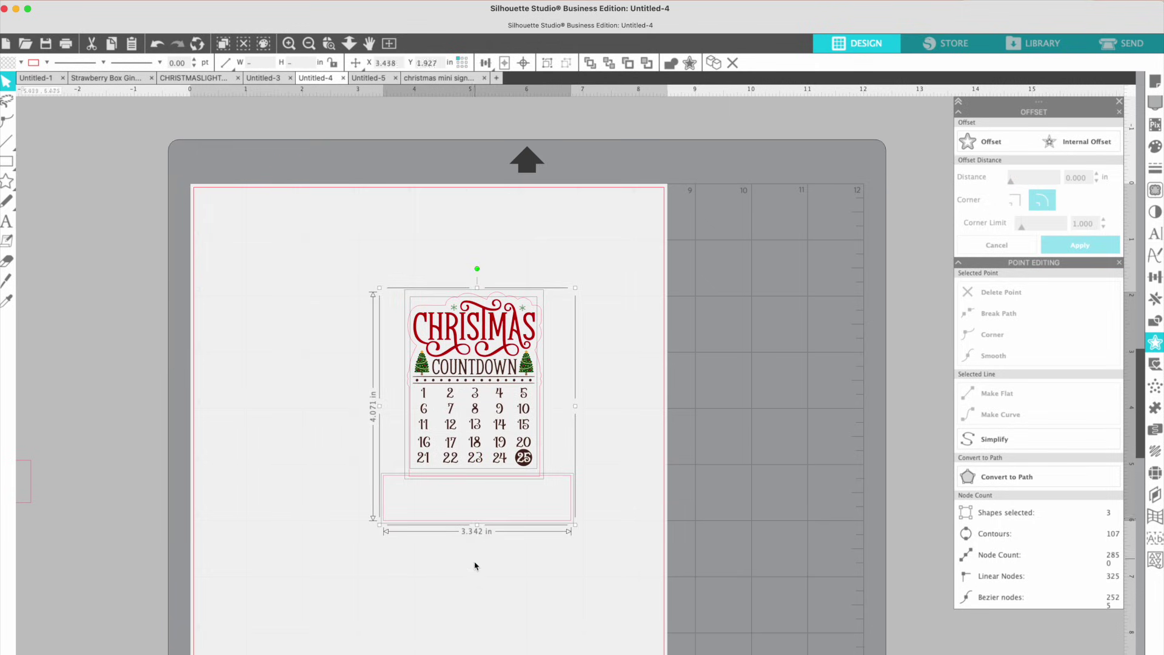
{"action": "left_click", "coordinate": [475, 561]}
{"action": "left_click_drag", "start_coordinate": [476, 525], "coordinate": [476, 529]}
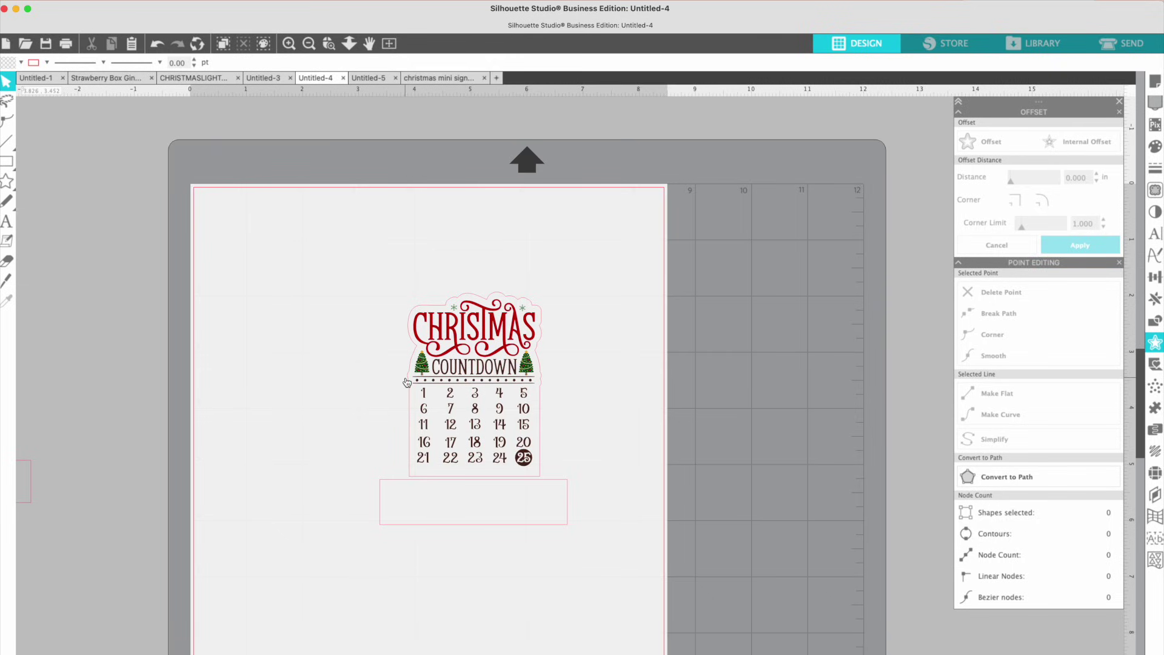
Draw a thin slot rectangle about 2.35 in wide inside the base and set its height to 0.125 in
{"action": "left_click", "coordinate": [9, 125]}
{"action": "left_click", "coordinate": [9, 160]}
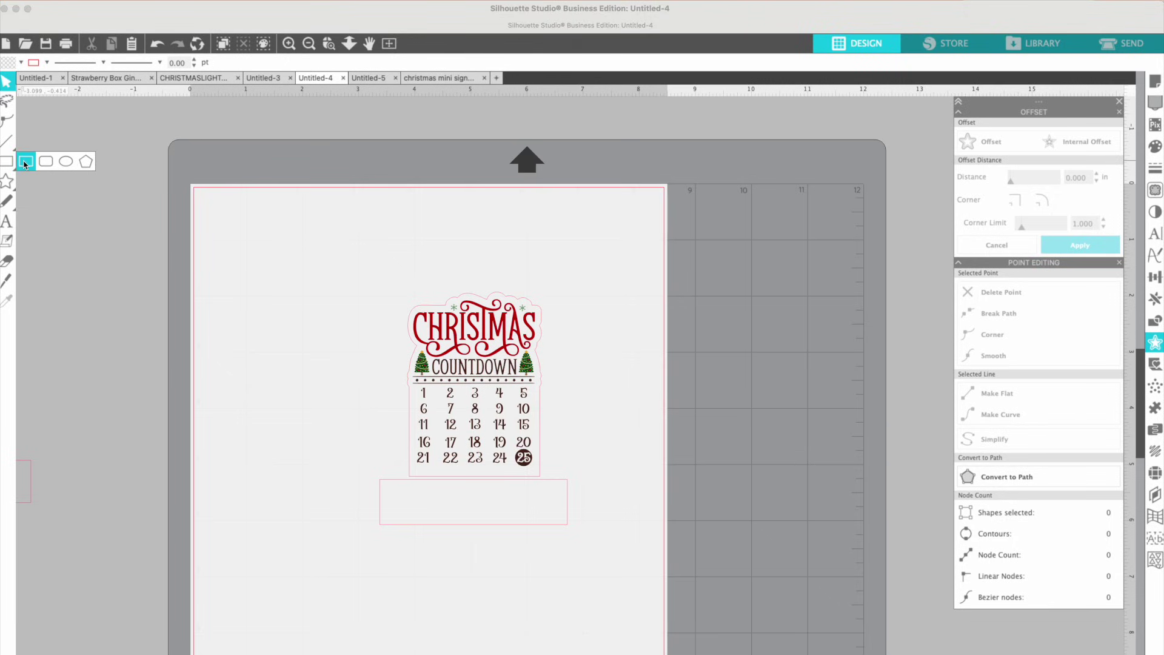
{"action": "left_click", "coordinate": [26, 162]}
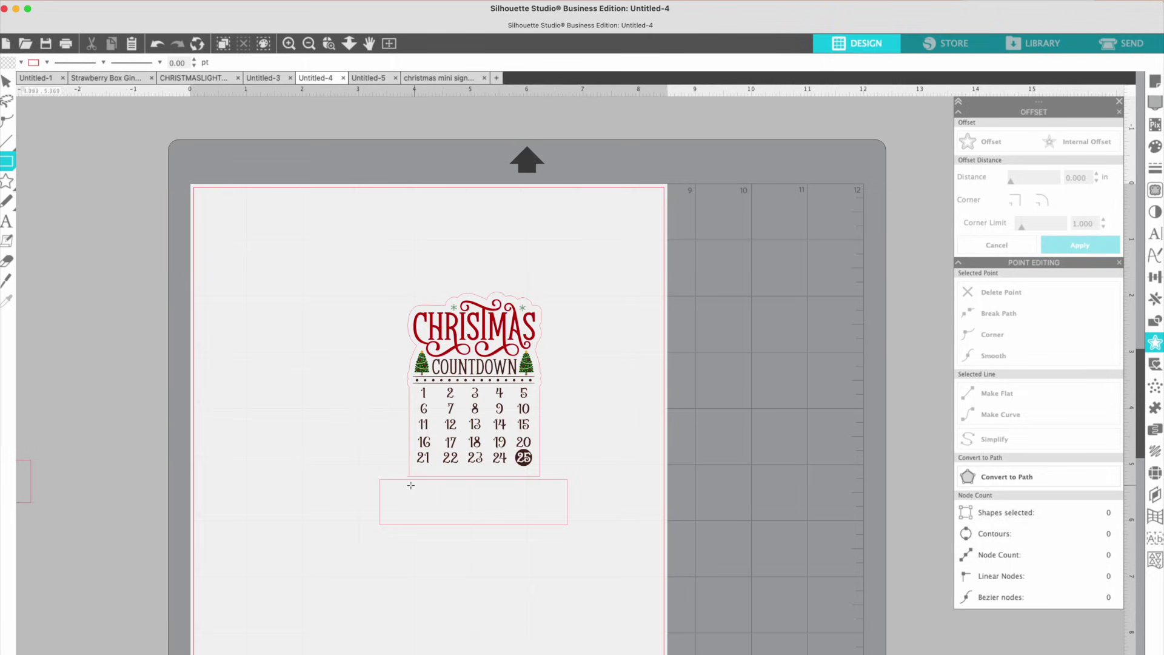
{"action": "left_click_drag", "start_coordinate": [410, 480], "coordinate": [542, 482]}
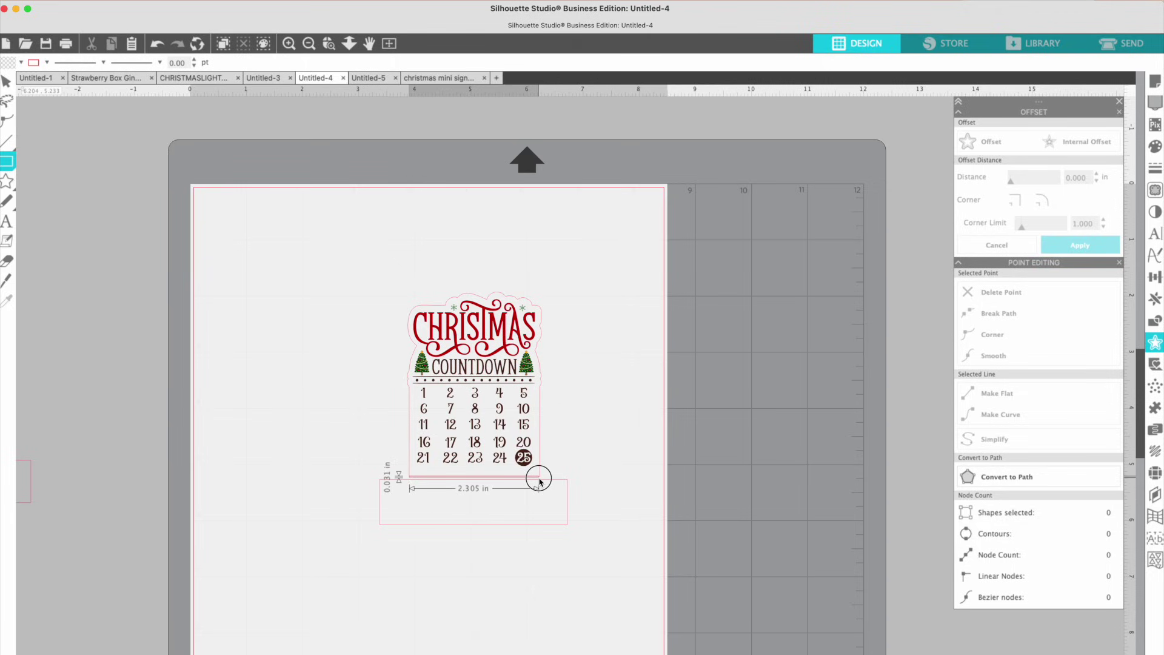
{"action": "left_click_drag", "start_coordinate": [540, 483], "coordinate": [533, 507]}
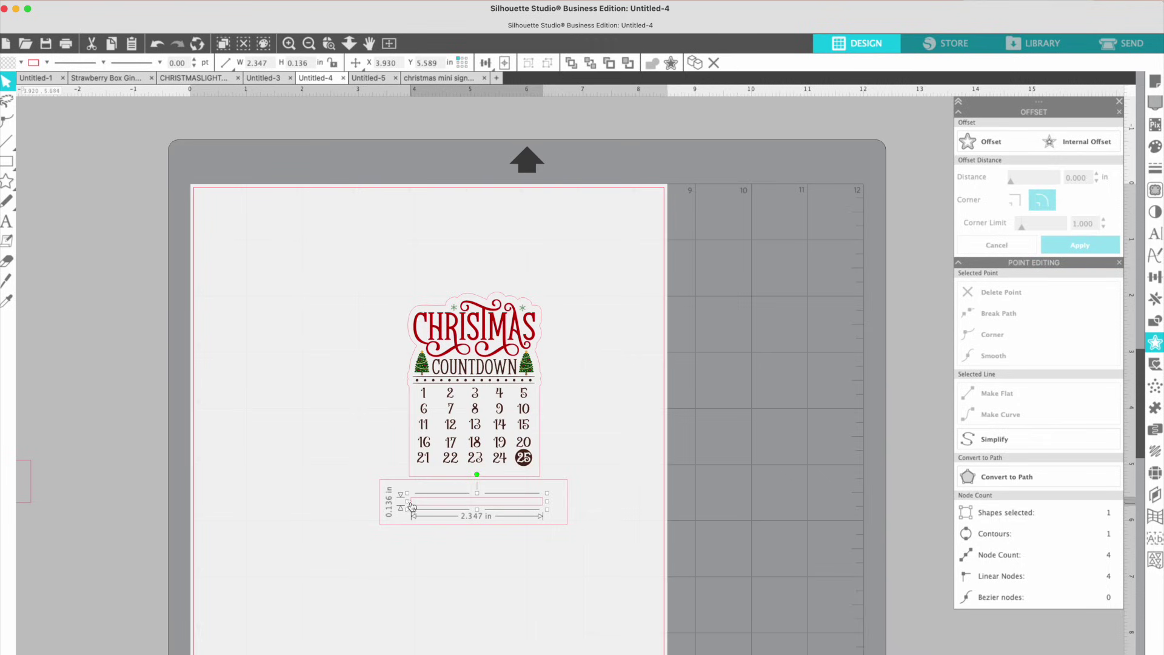
{"action": "mouse_move", "coordinate": [351, 57]}
{"action": "left_click", "coordinate": [428, 538]}
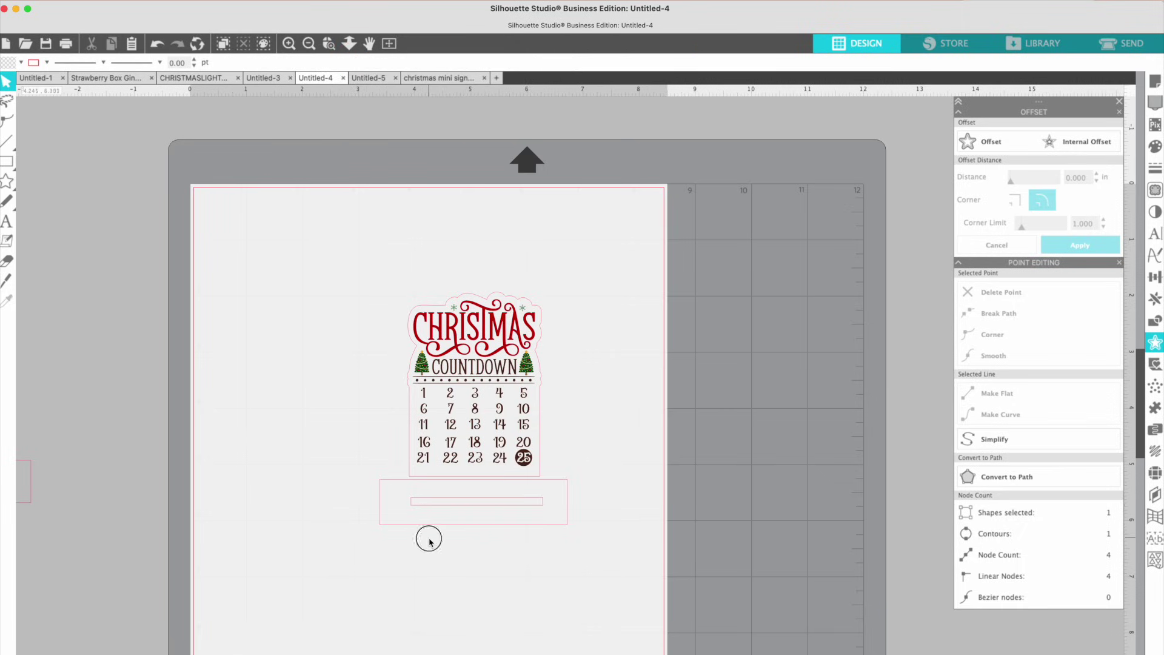
Move the slot rectangle up against the calendar outline's bottom edge to compare their widths
{"action": "left_click_drag", "start_coordinate": [429, 504], "coordinate": [427, 481]}
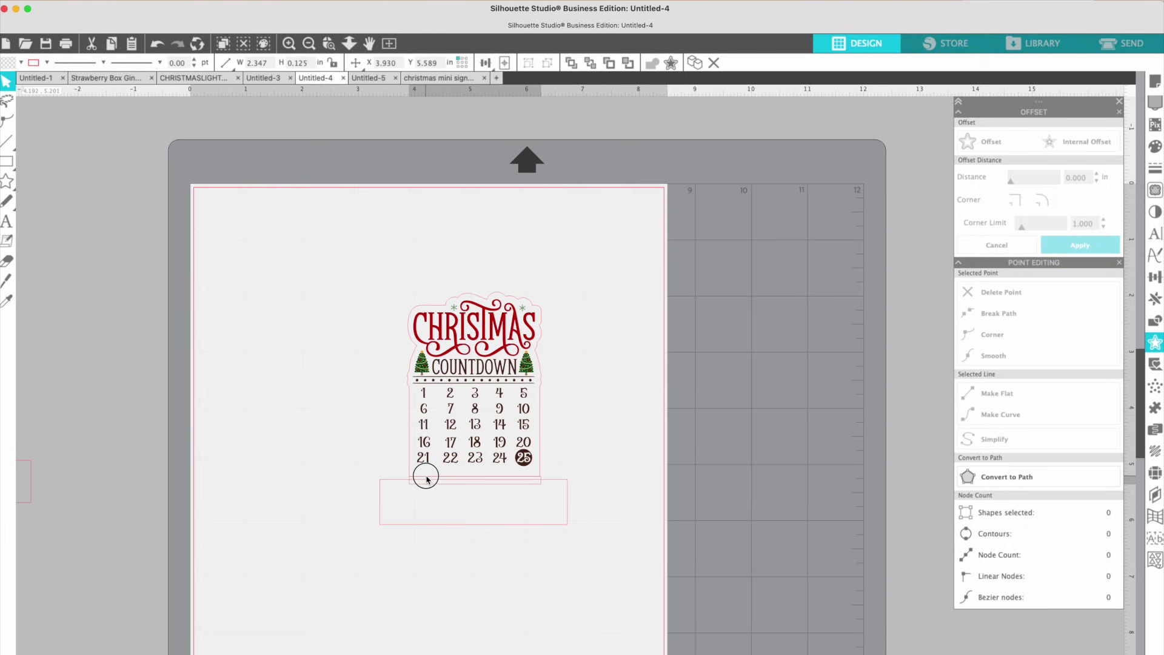
{"action": "left_click", "coordinate": [429, 479]}
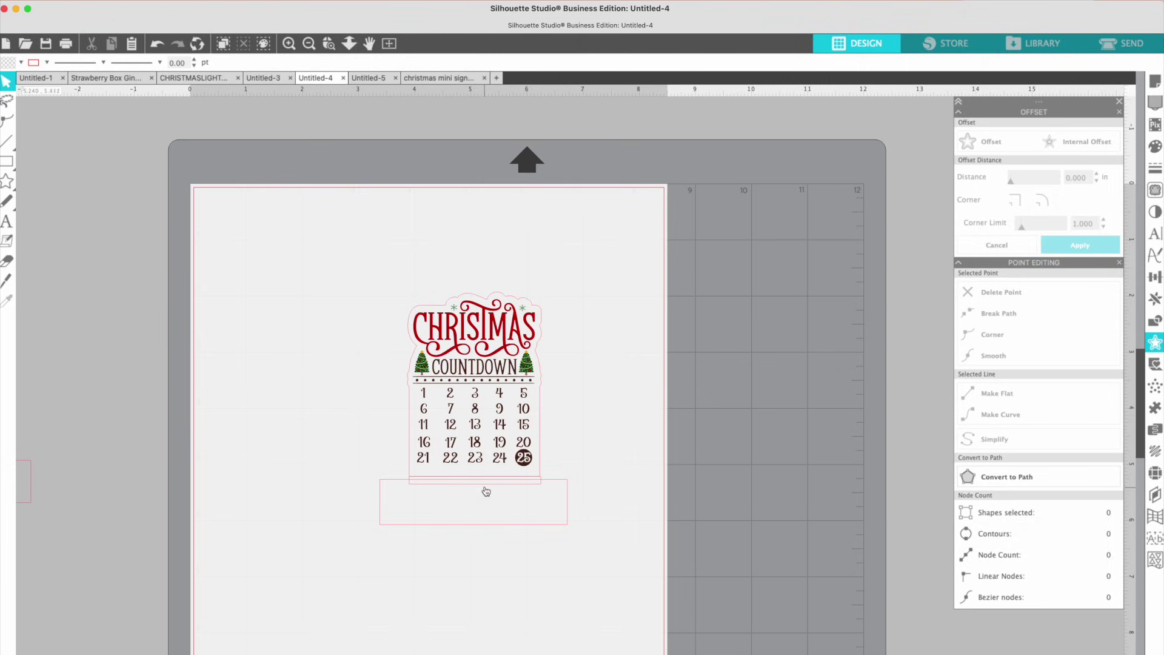
{"action": "left_click", "coordinate": [289, 43]}
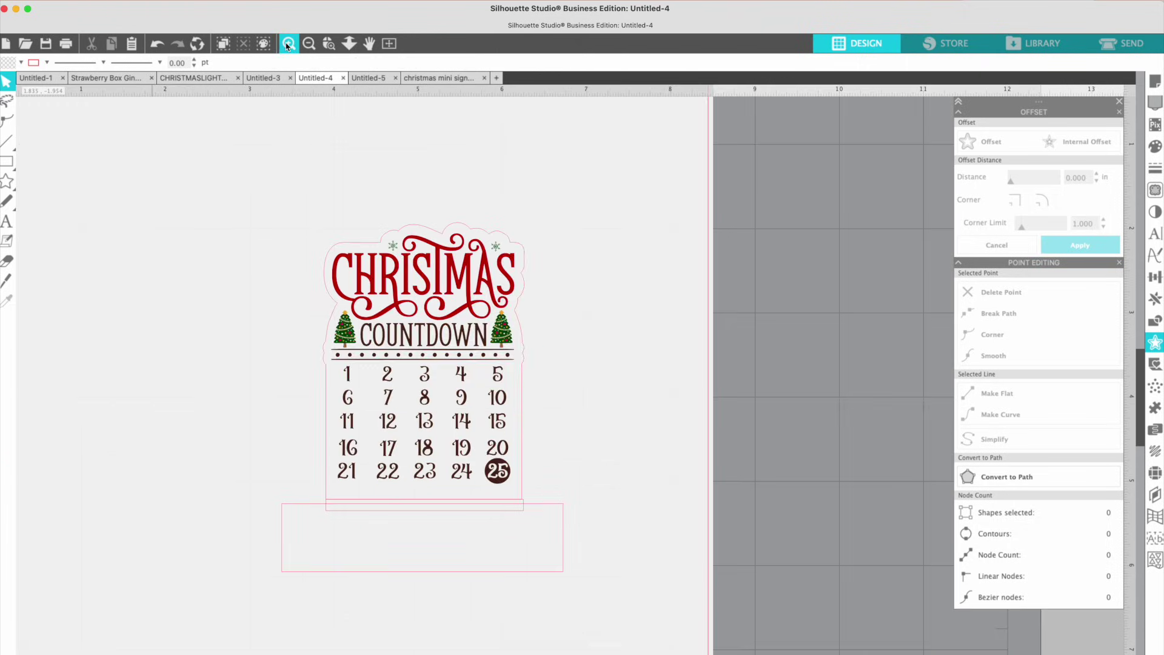
{"action": "left_click", "coordinate": [289, 43]}
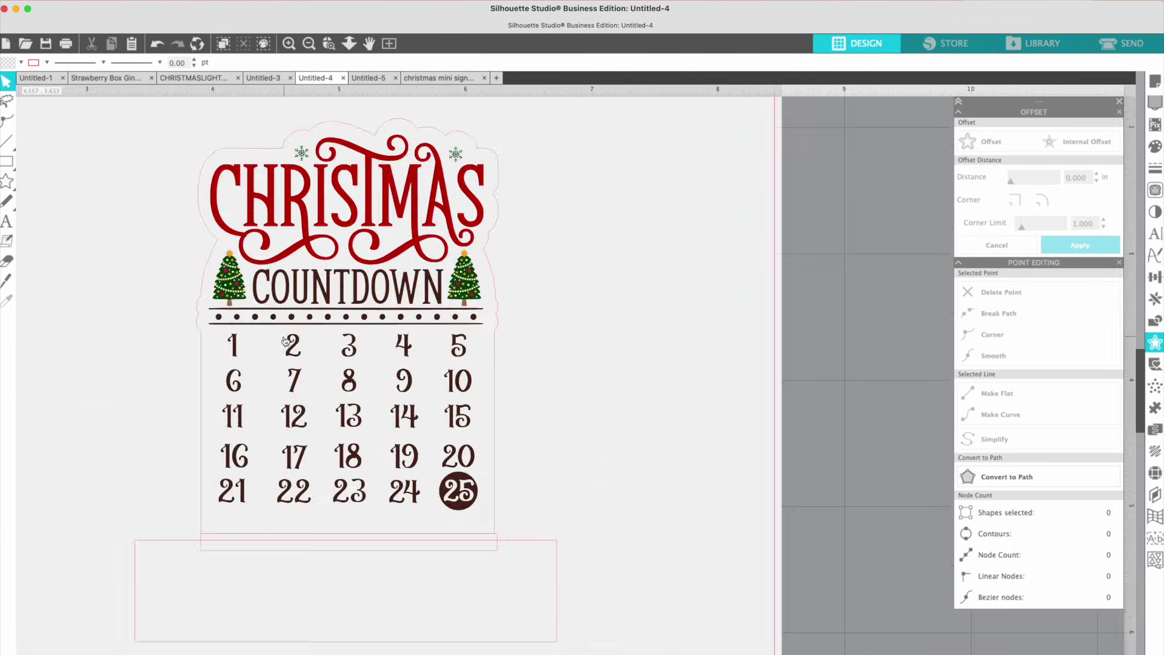
{"action": "left_click", "coordinate": [497, 529]}
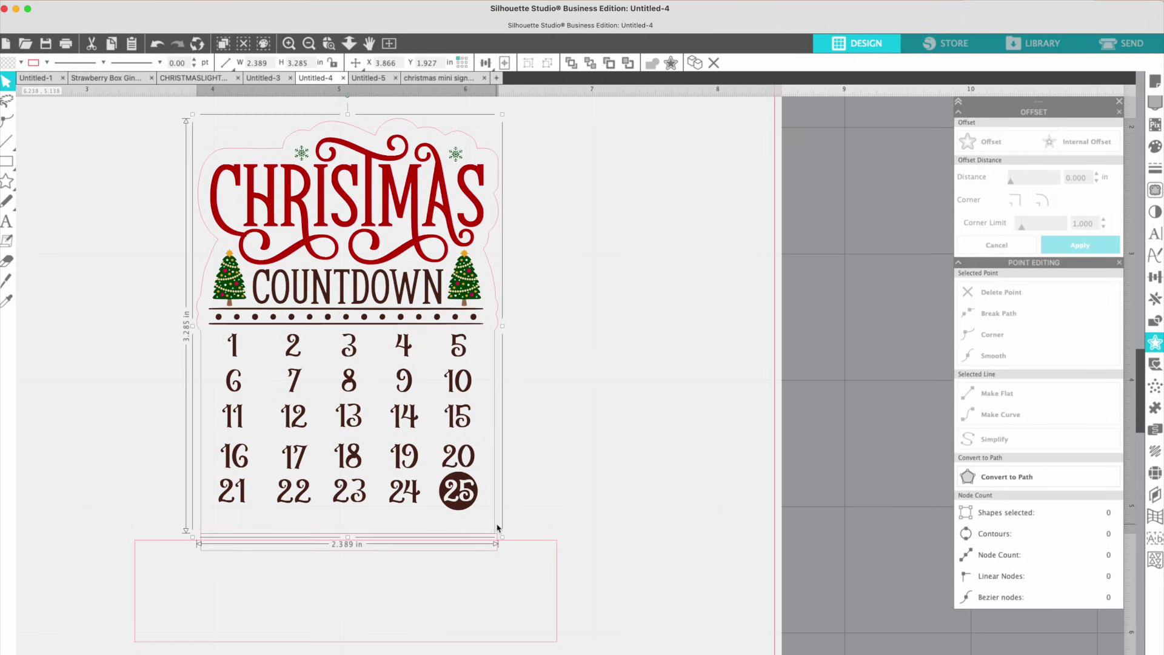
{"action": "left_click", "coordinate": [526, 526]}
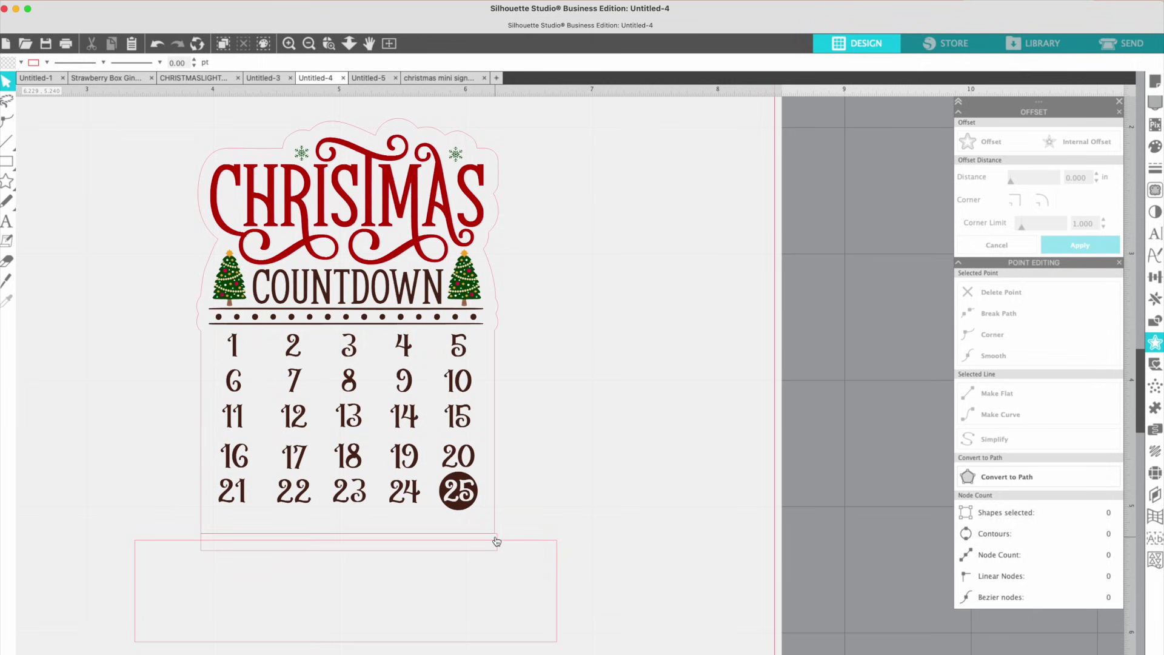
Move the slot rectangle back inside the base and center the slot and base on each other
{"action": "left_click_drag", "start_coordinate": [489, 556], "coordinate": [481, 600]}
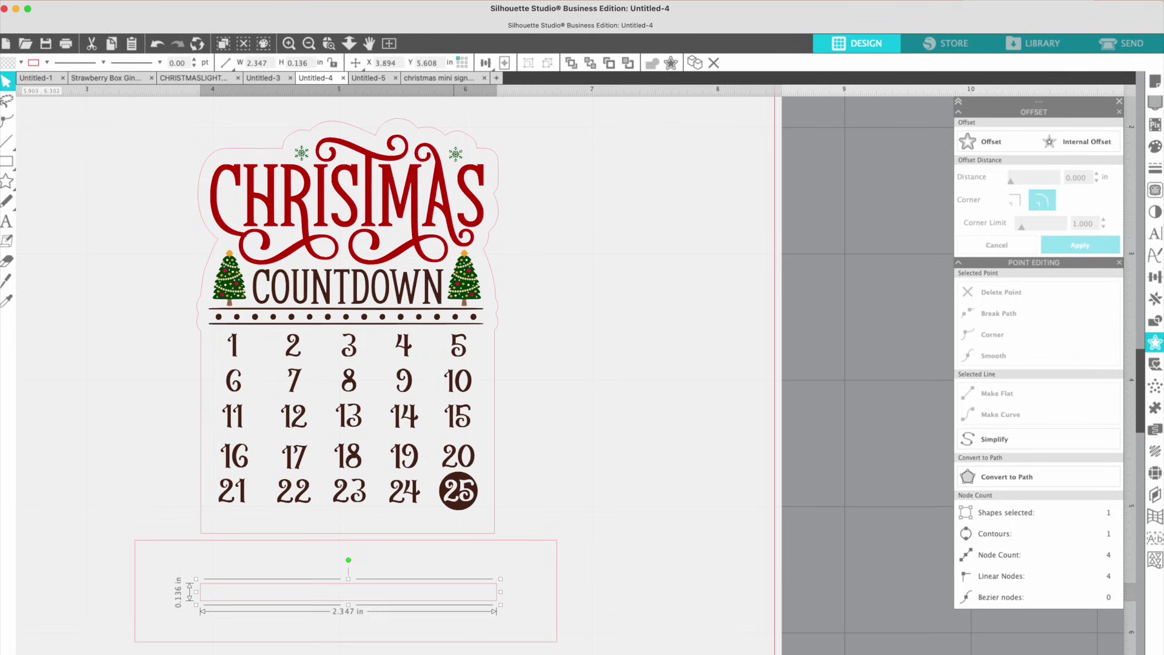
{"action": "left_click", "coordinate": [424, 592], "text": "shift"}
{"action": "left_click", "coordinate": [426, 579]}
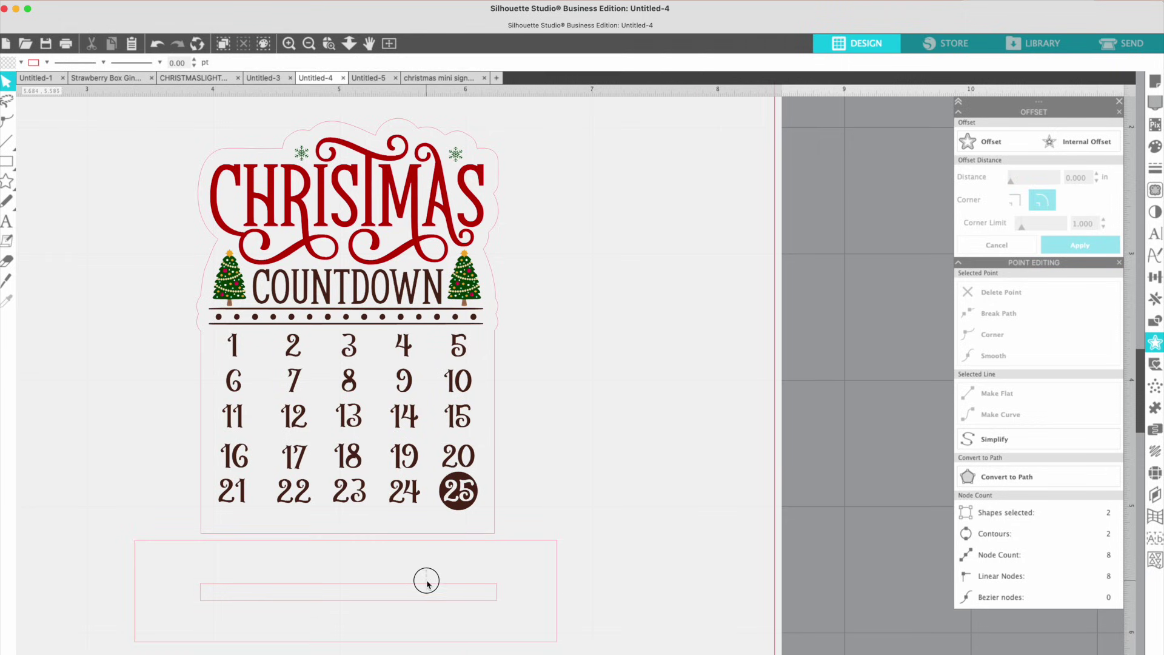
{"action": "left_click", "coordinate": [416, 572]}
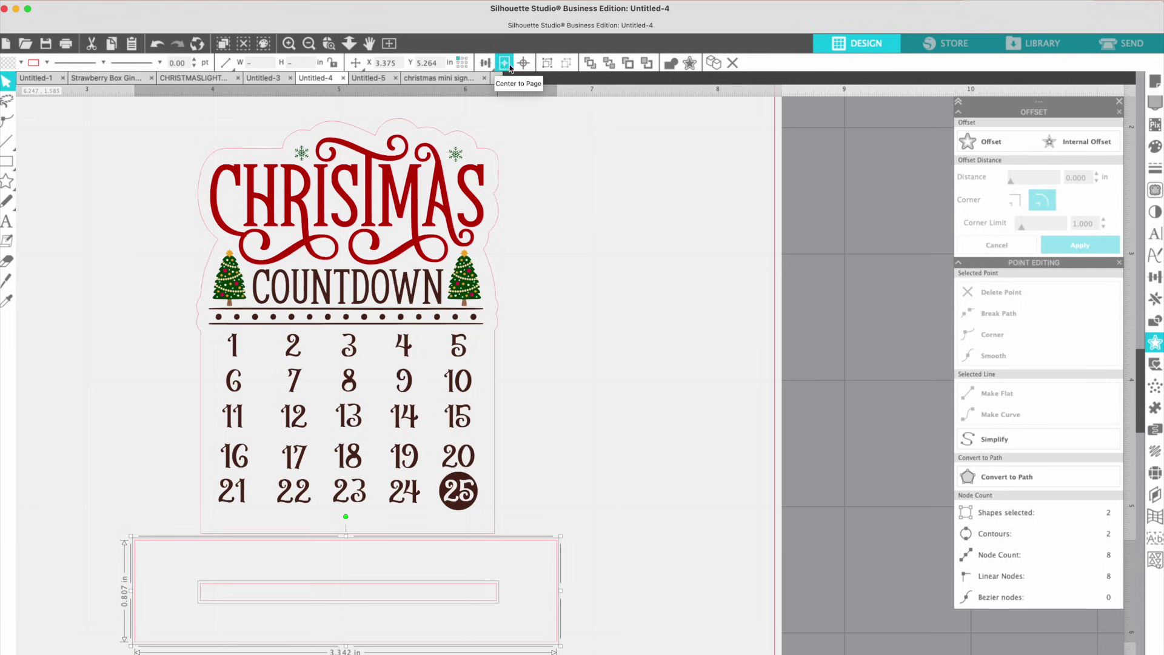
{"action": "left_click", "coordinate": [523, 64]}
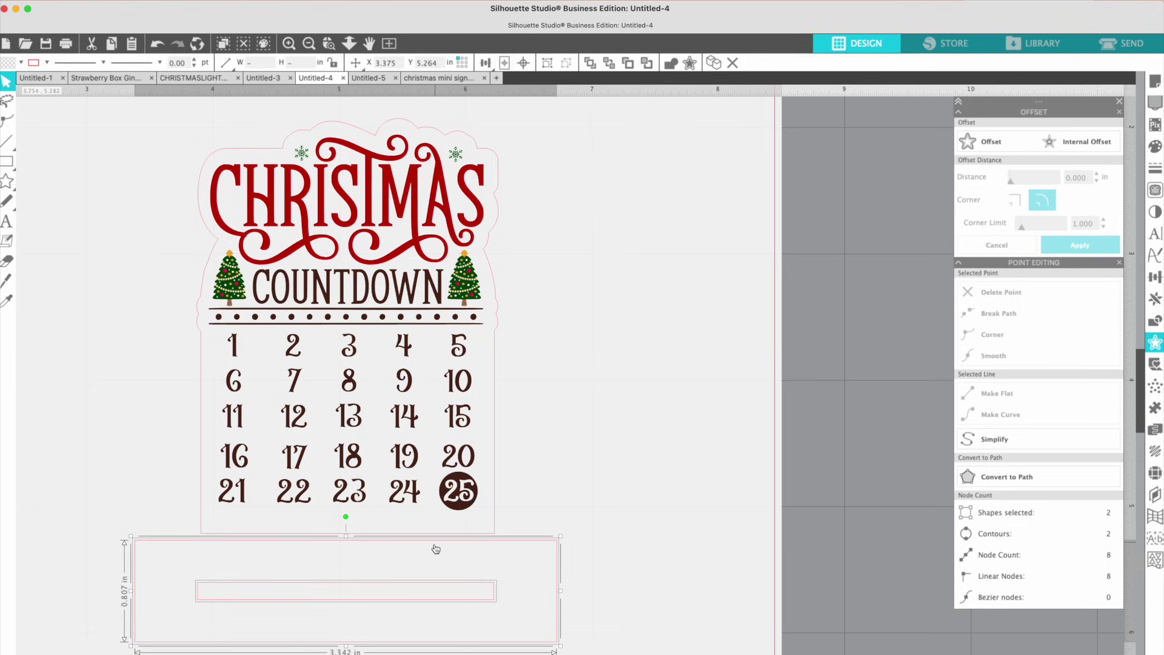
{"action": "left_click", "coordinate": [505, 63]}
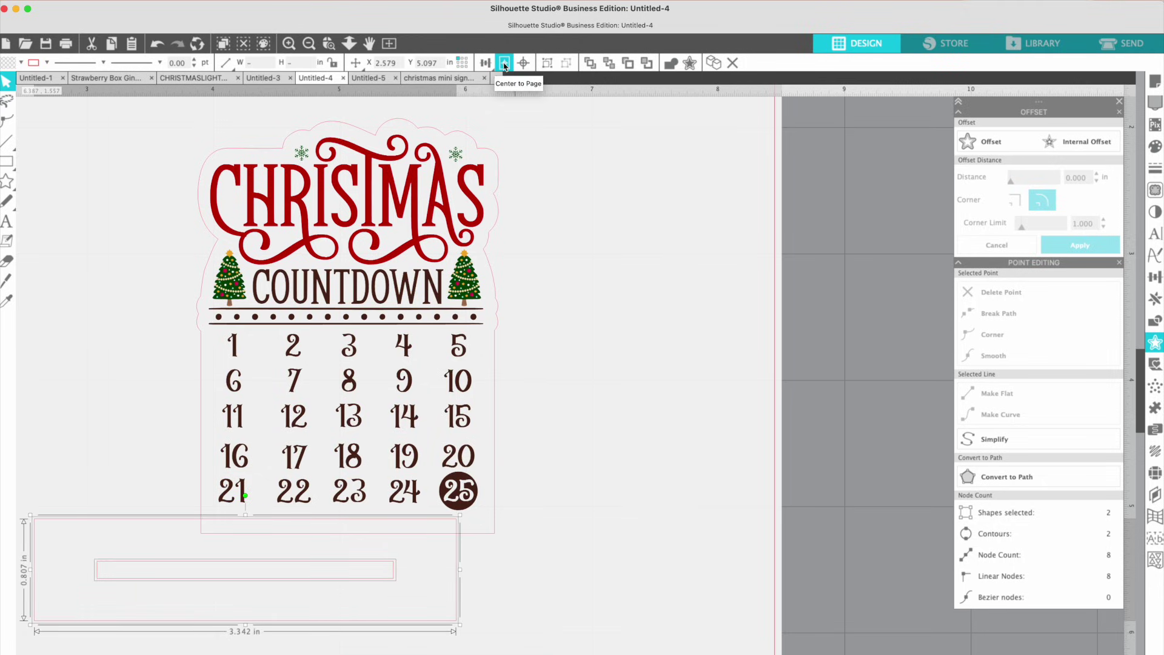
{"action": "left_click", "coordinate": [524, 63]}
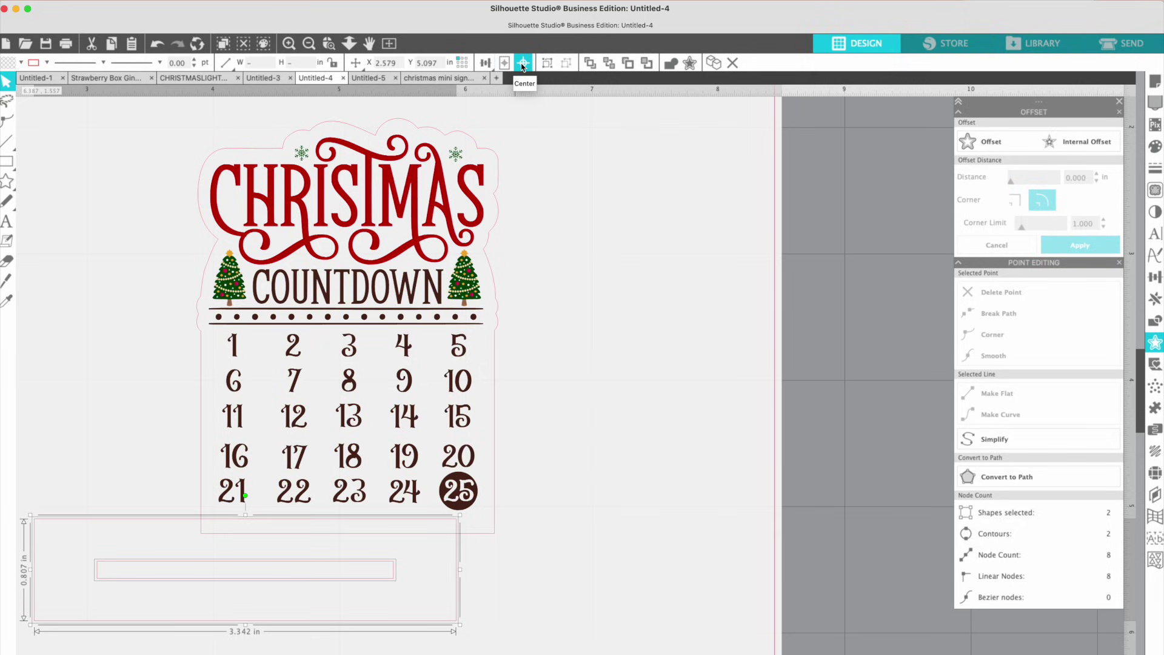
Make a compound path from the base and its slot and position it just below the calendar outline
{"action": "left_click_drag", "start_coordinate": [117, 530], "coordinate": [196, 574]}
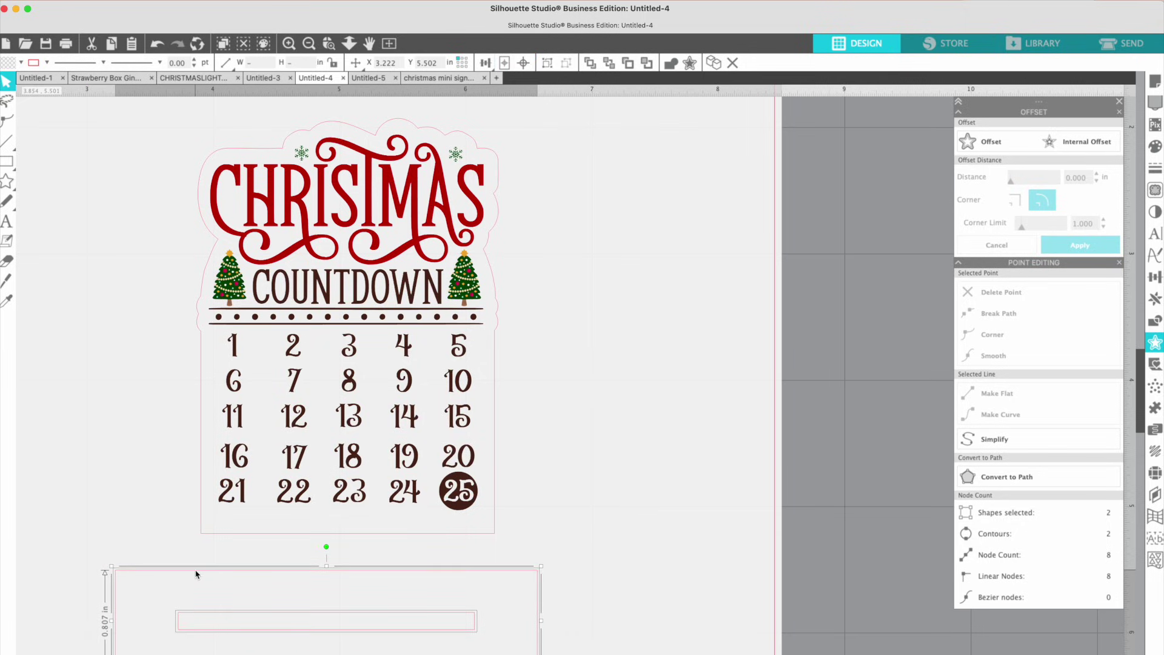
{"action": "right_click", "coordinate": [196, 574]}
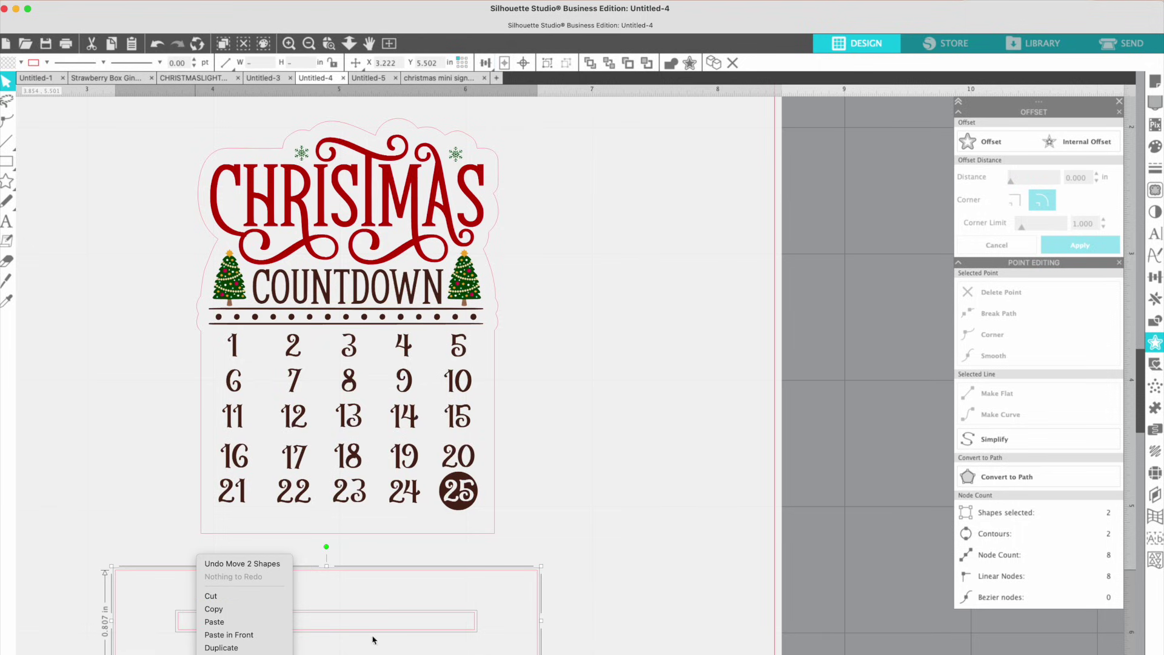
{"action": "left_click", "coordinate": [608, 380]}
{"action": "right_click", "coordinate": [541, 345]}
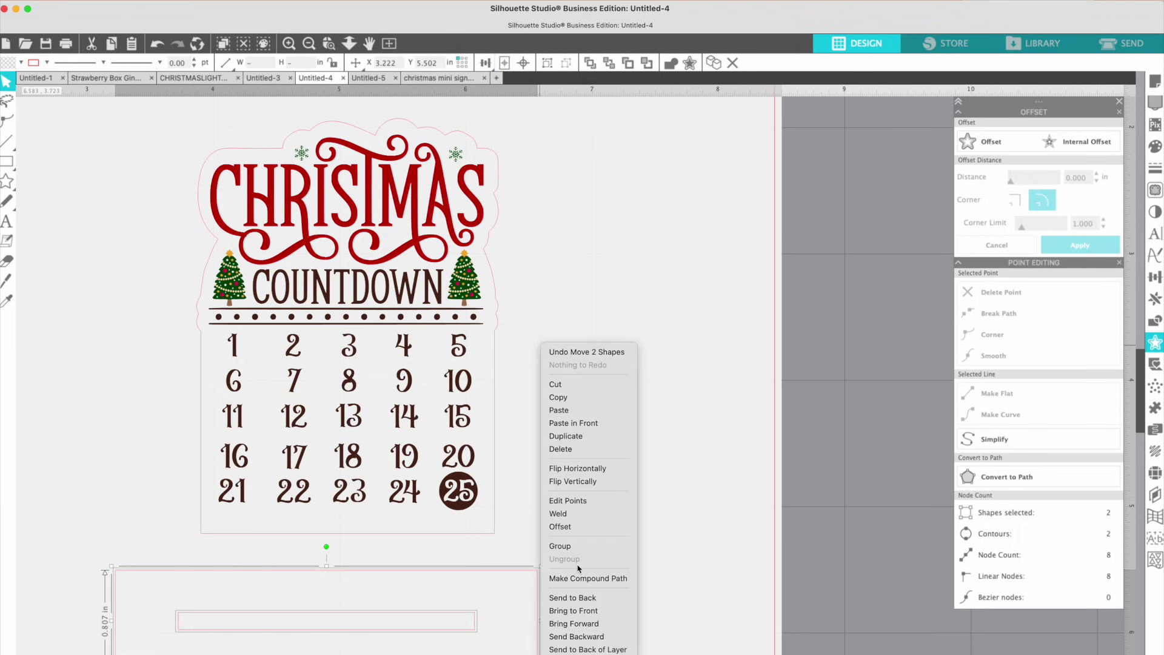
{"action": "left_click", "coordinate": [579, 578]}
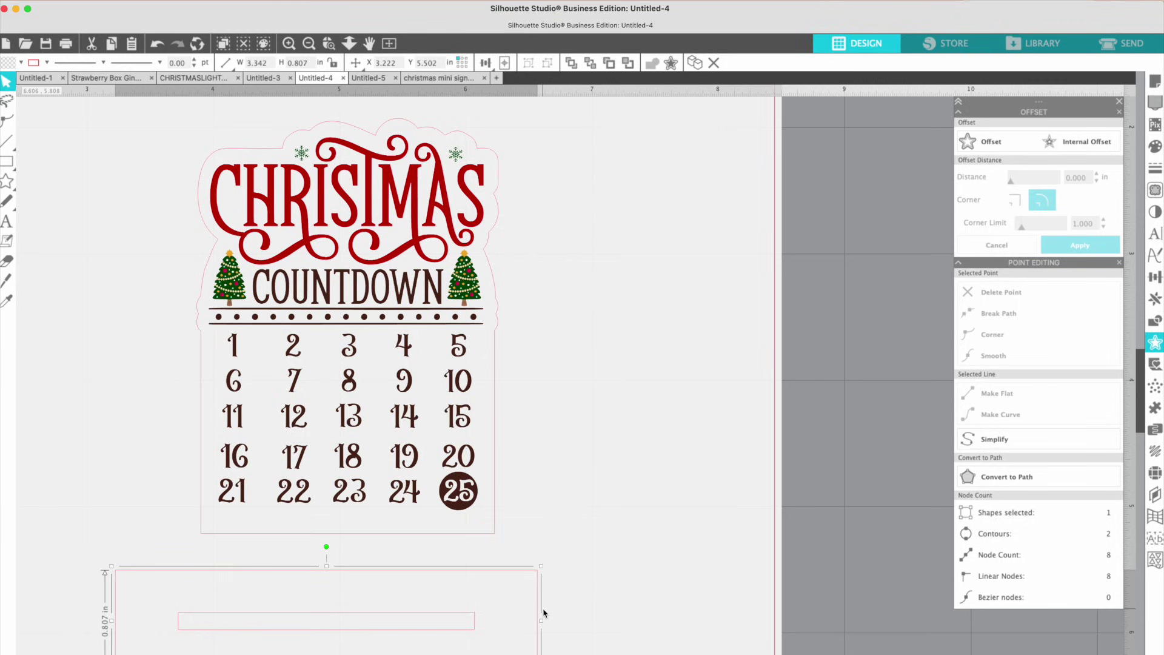
{"action": "left_click_drag", "start_coordinate": [541, 605], "coordinate": [558, 601]}
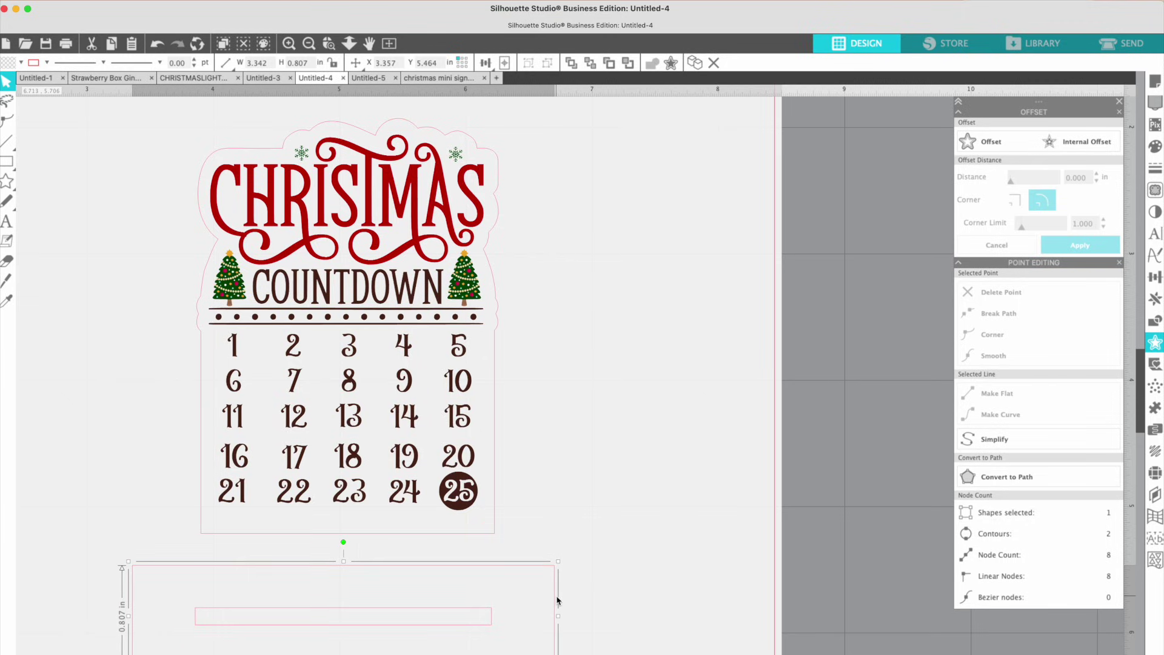
{"action": "left_click", "coordinate": [309, 43]}
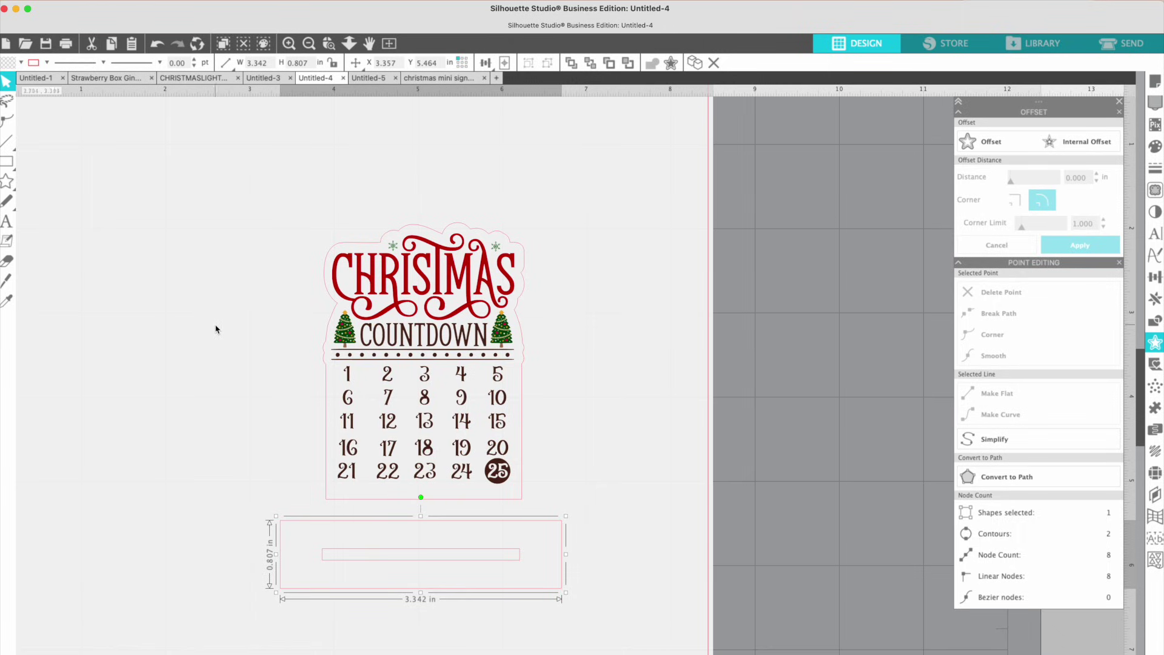
Fill the slotted base with the dark reddish-brown wood pattern to preview the cutout
{"action": "left_click", "coordinate": [275, 527]}
{"action": "left_click", "coordinate": [281, 527]}
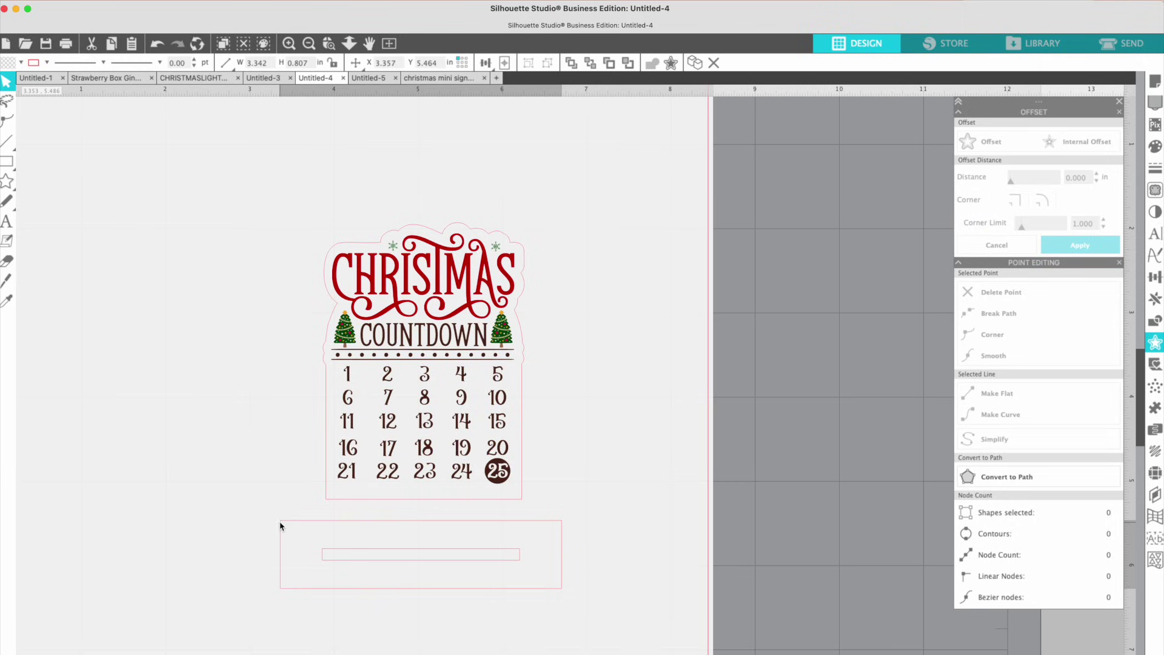
{"action": "left_click", "coordinate": [1120, 102]}
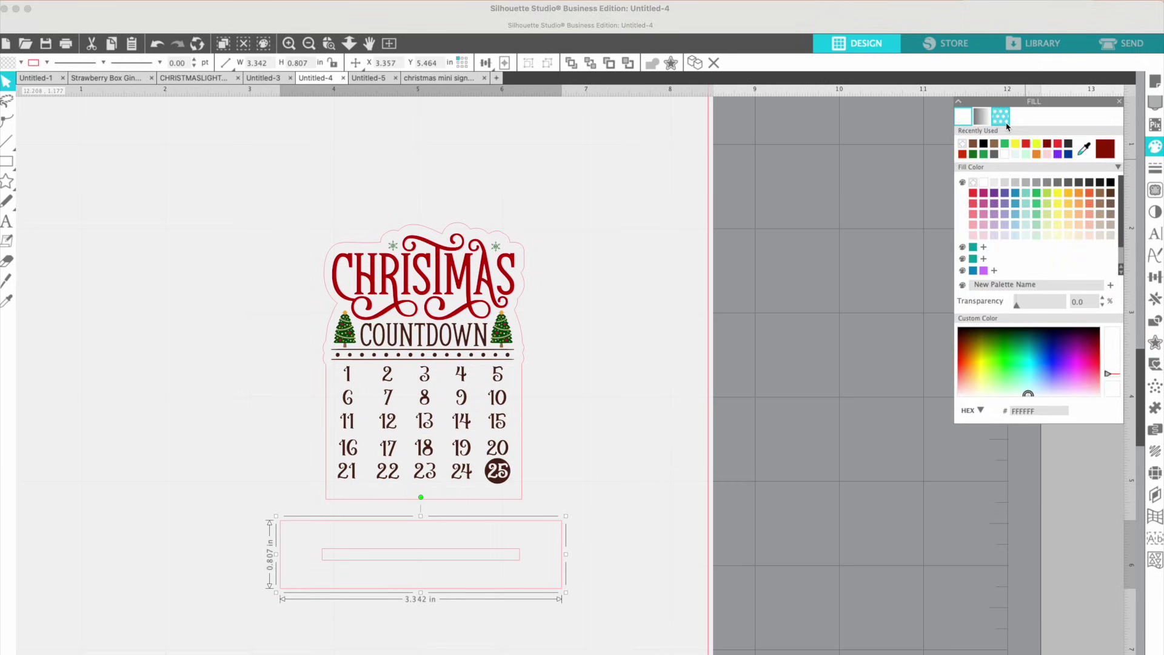
{"action": "left_click", "coordinate": [1006, 124]}
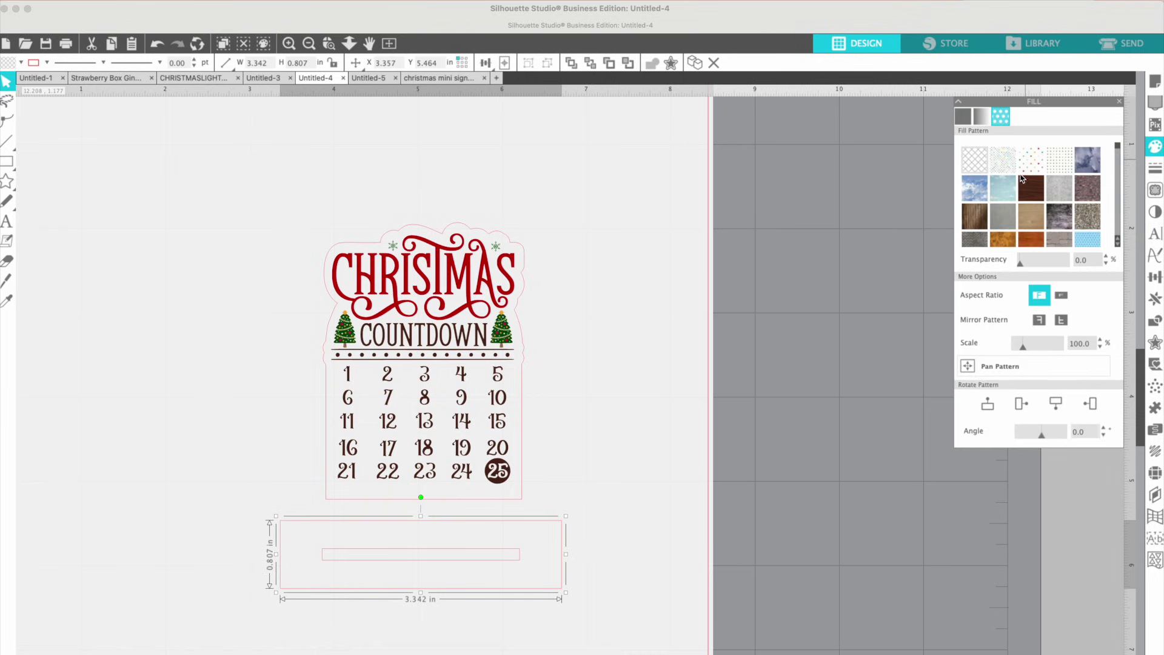
{"action": "left_click", "coordinate": [1031, 188]}
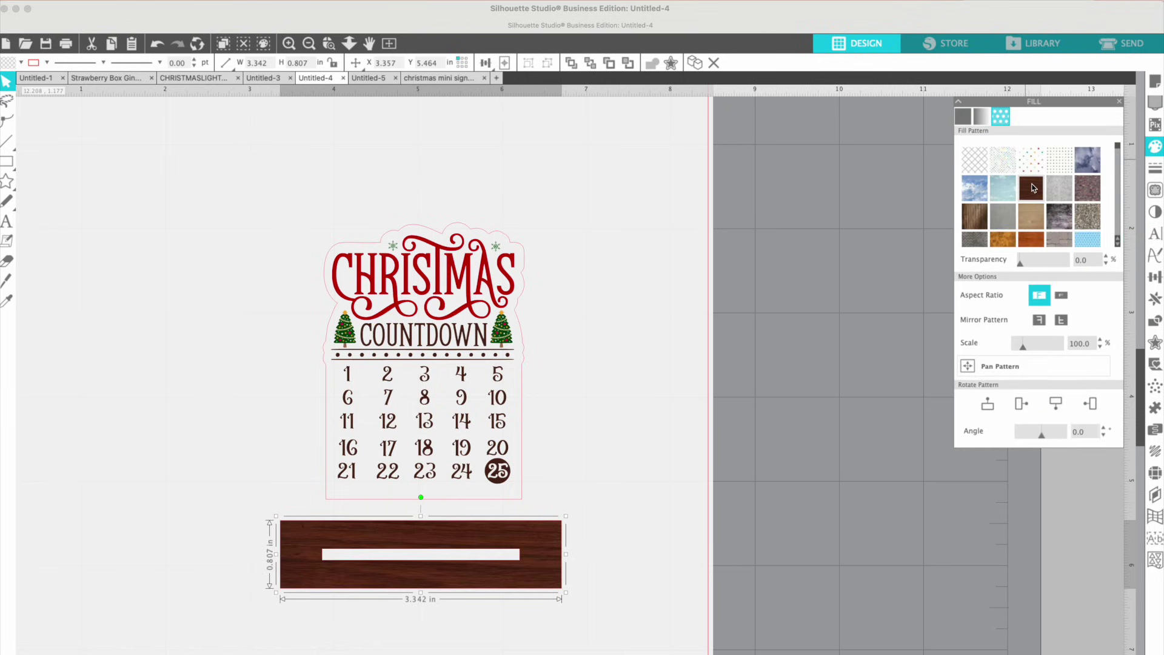
Fill the calendar outline with the grey stone pattern and send it to the back, behind the artwork
{"action": "left_click", "coordinate": [519, 501]}
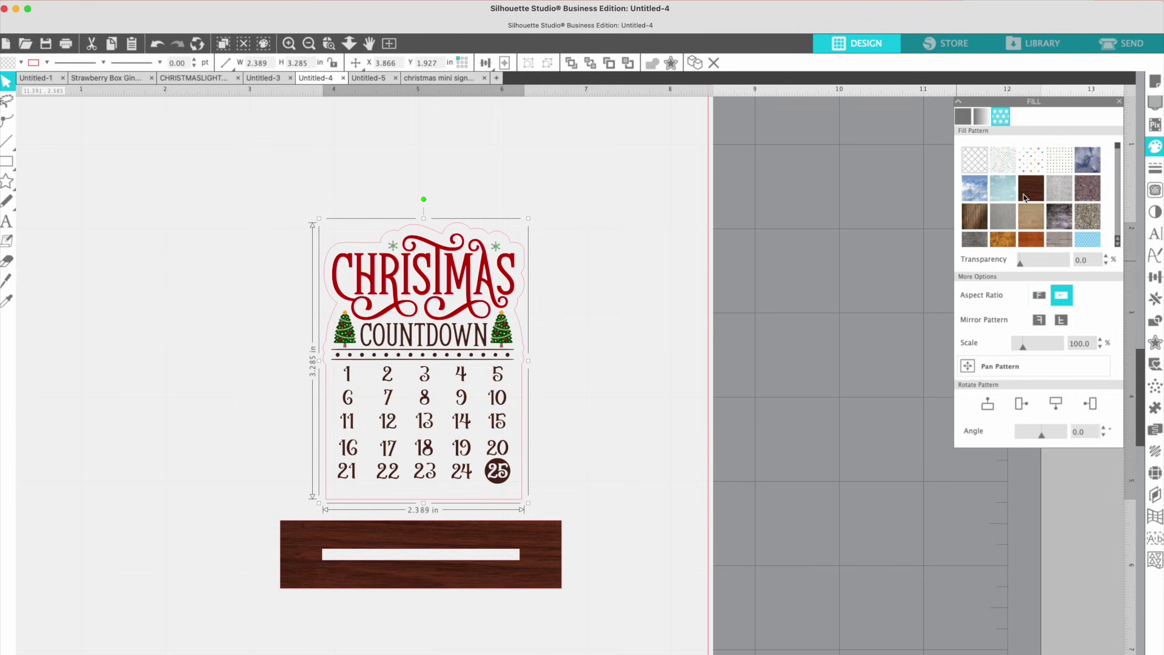
{"action": "left_click", "coordinate": [1061, 195]}
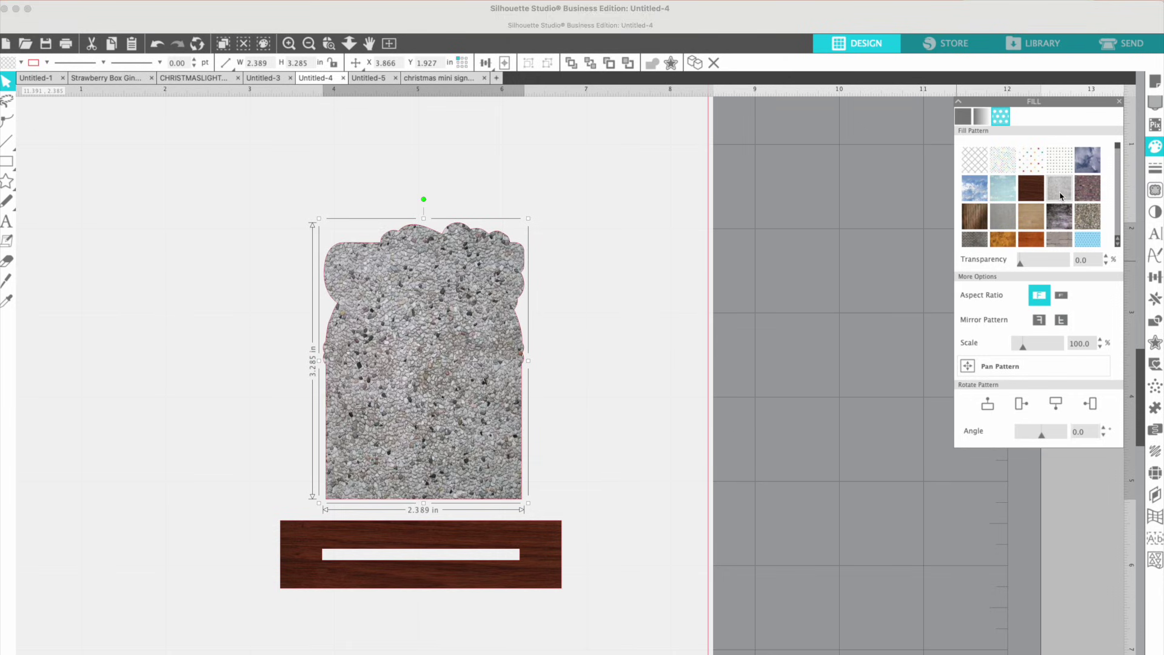
{"action": "right_click", "coordinate": [484, 380]}
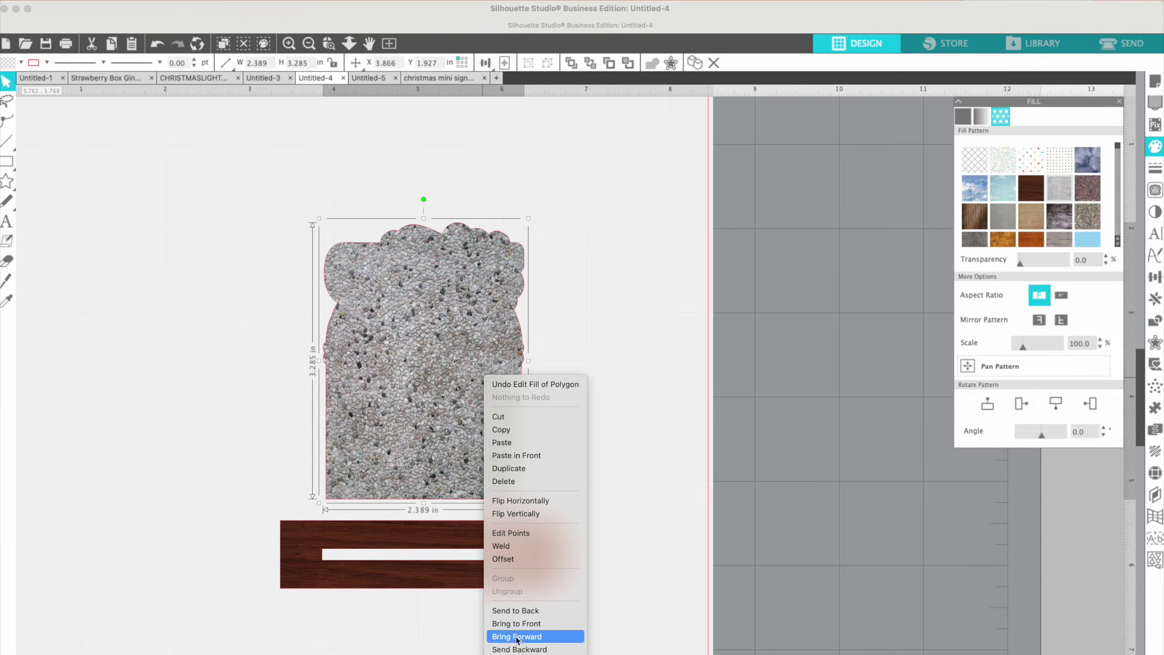
{"action": "left_click", "coordinate": [516, 611]}
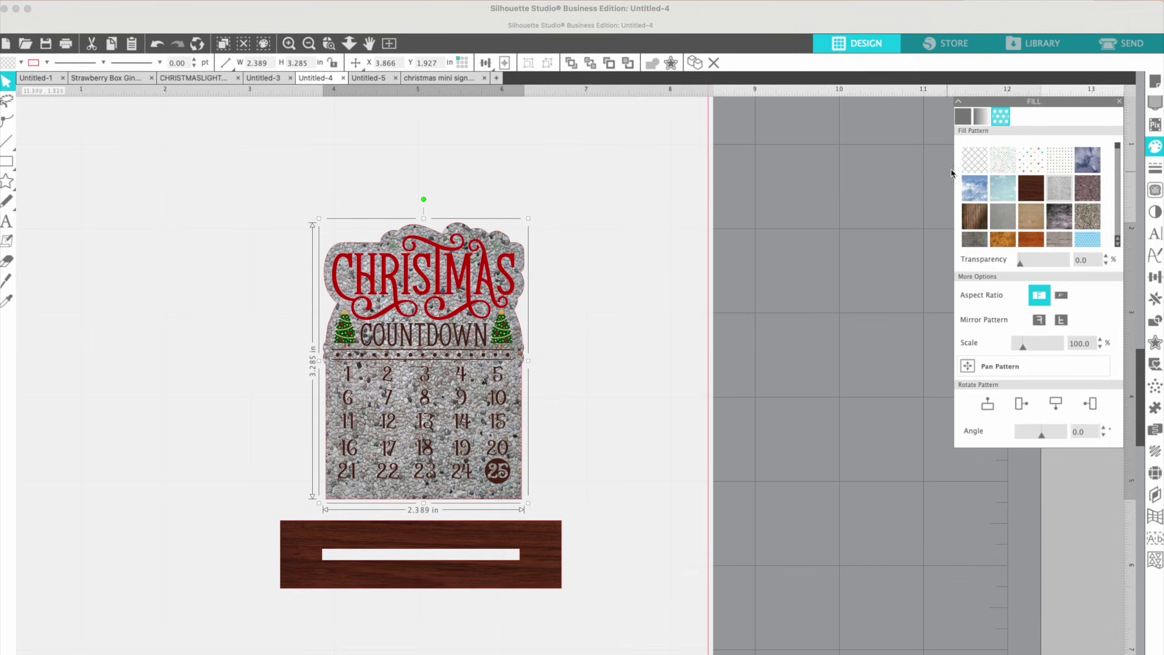
Clear the pattern fills from the calendar outline and the slotted base
{"action": "left_click", "coordinate": [978, 170]}
{"action": "left_click", "coordinate": [767, 331]}
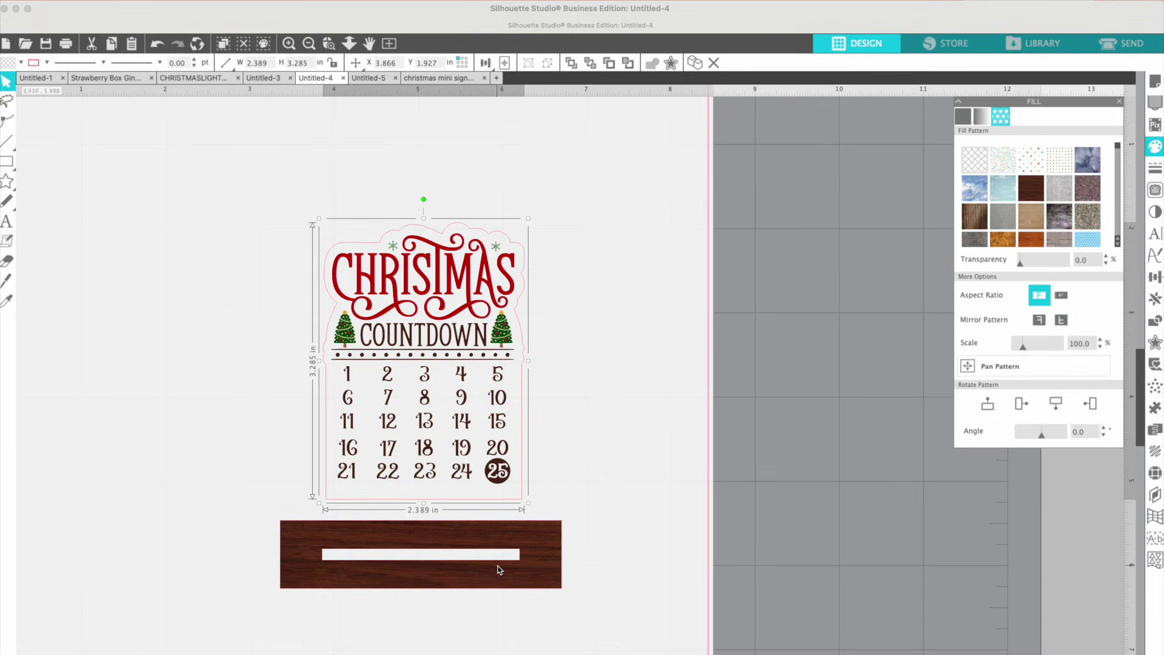
{"action": "left_click", "coordinate": [538, 562]}
{"action": "left_click", "coordinate": [975, 160]}
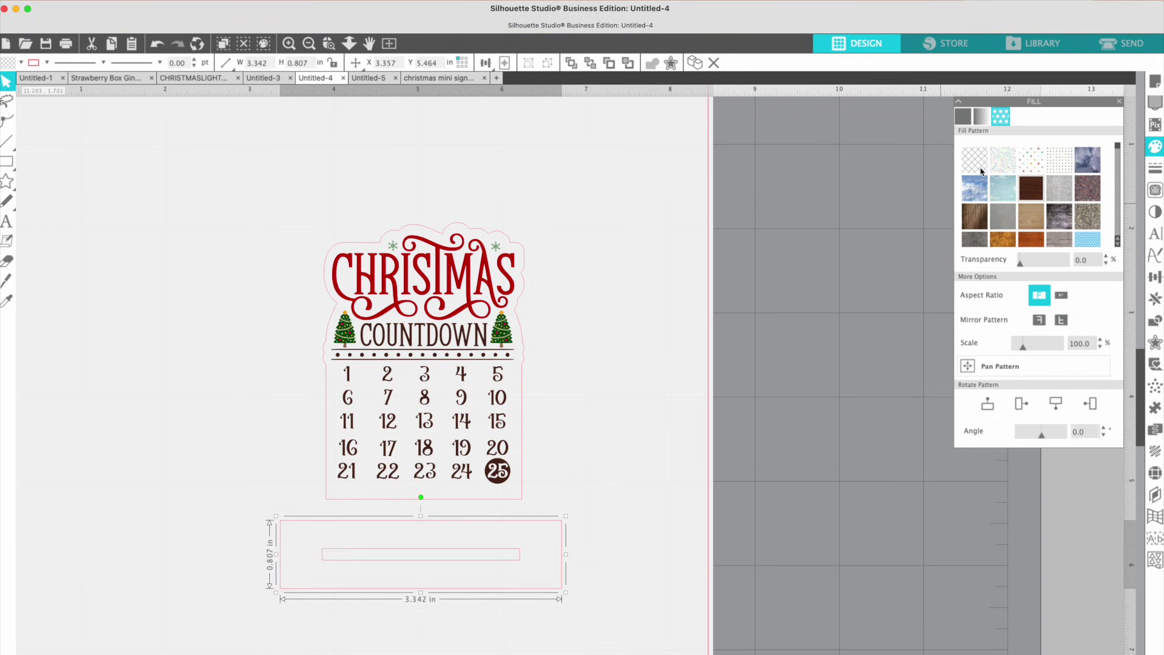
Move the Christmas Countdown artwork out of its outline to the empty page area on the left
{"action": "left_click", "coordinate": [598, 587]}
{"action": "left_click", "coordinate": [559, 583]}
{"action": "left_click_drag", "start_coordinate": [491, 475], "coordinate": [240, 455]}
{"action": "left_click", "coordinate": [306, 485]}
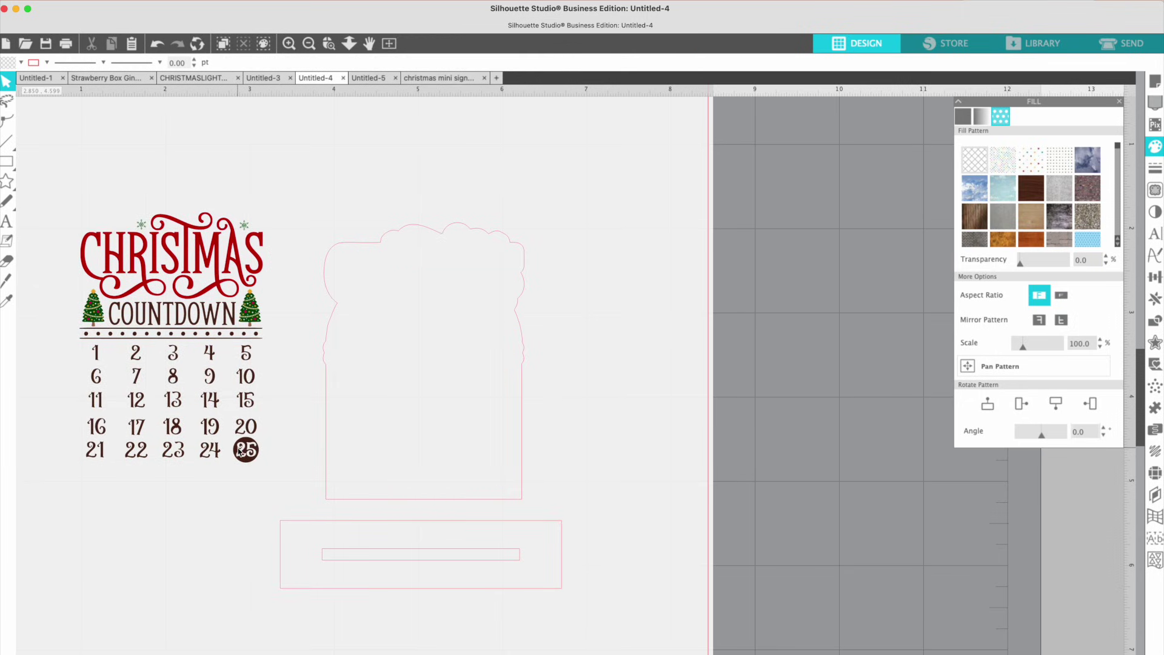
Save only the calendar outline and slotted base to the hard drive as an SVG named "Calendar Base with Stand"
{"action": "left_click", "coordinate": [325, 485]}
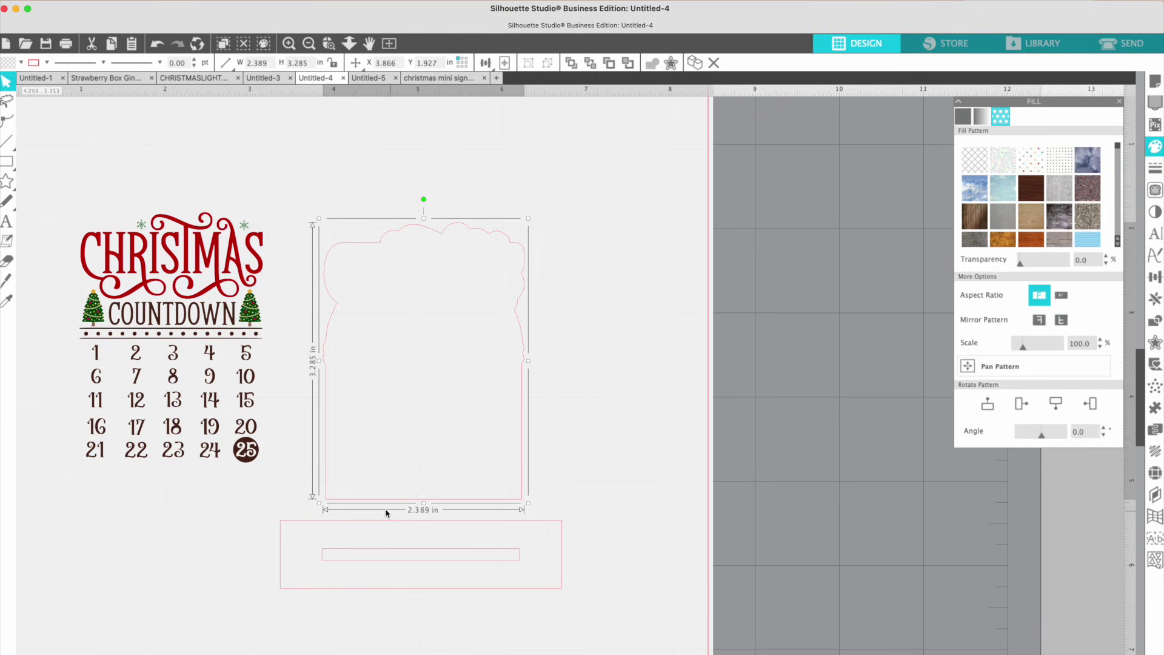
{"action": "left_click", "coordinate": [321, 525], "text": "shift"}
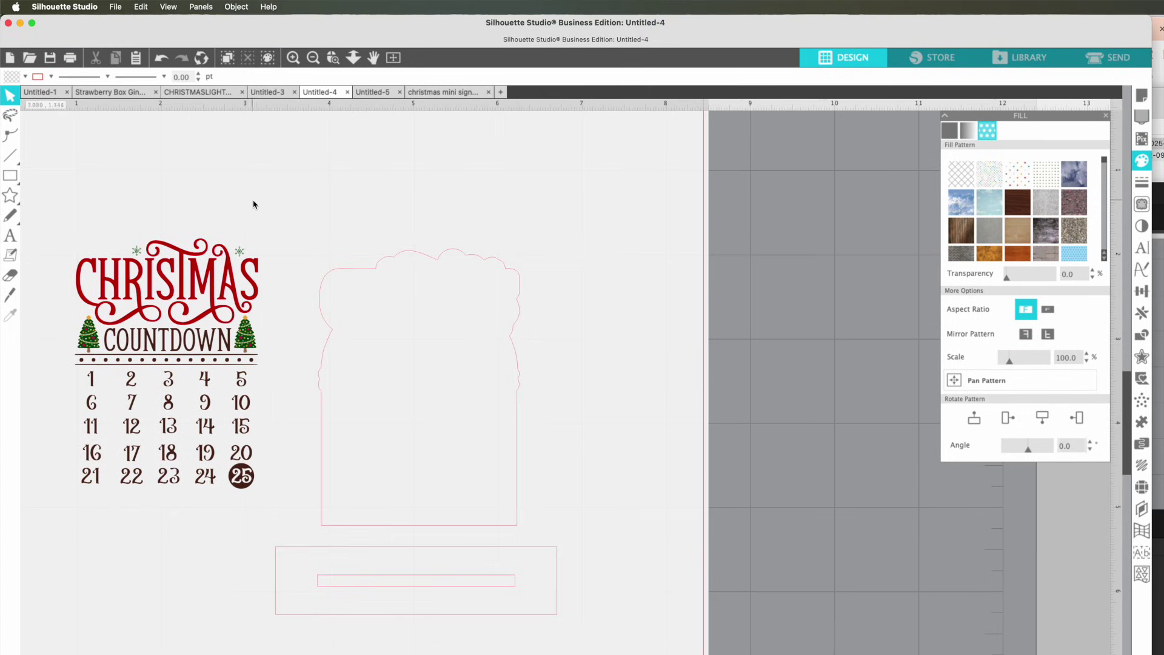
{"action": "left_click_drag", "start_coordinate": [340, 170], "coordinate": [433, 581]}
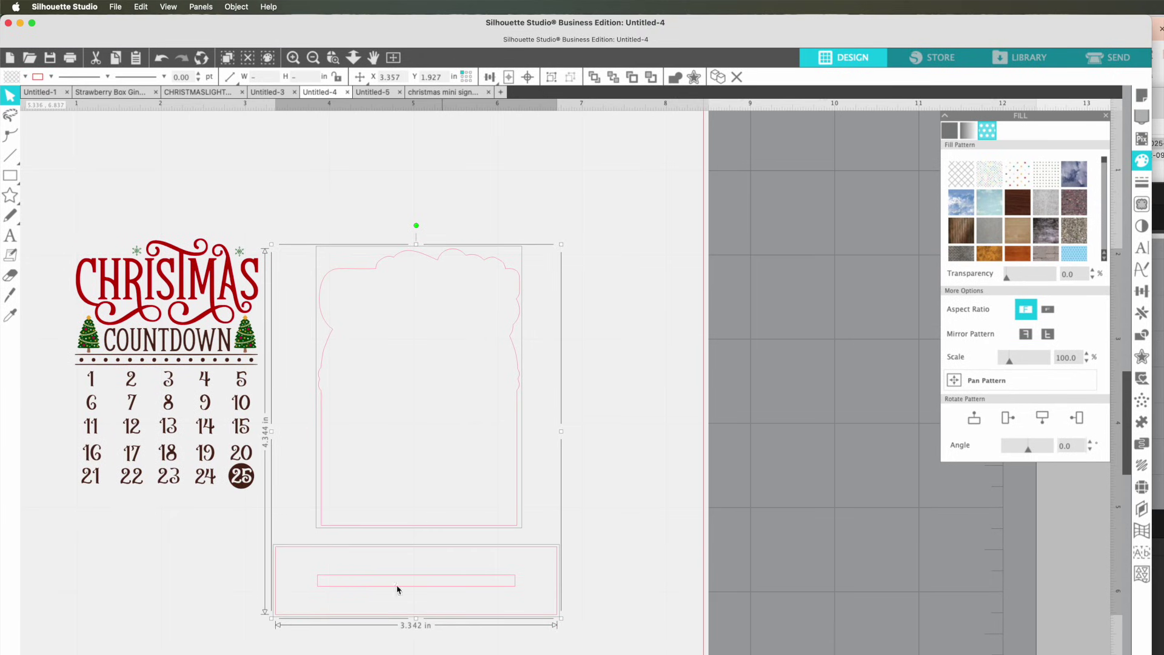
{"action": "left_click", "coordinate": [115, 6]}
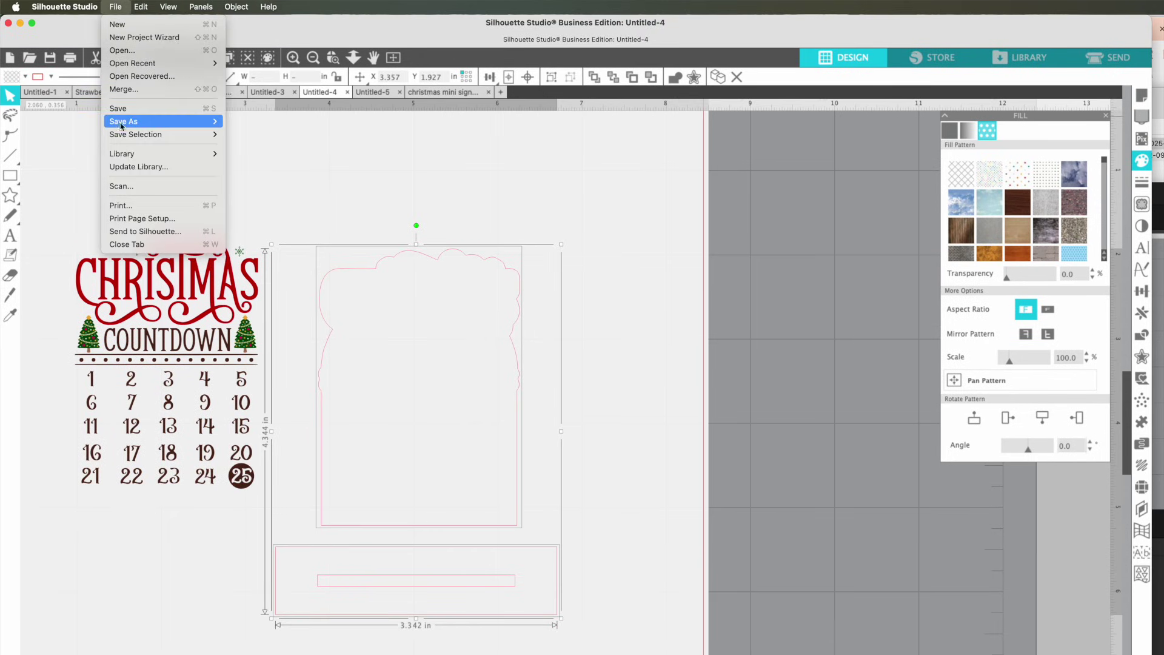
{"action": "mouse_move", "coordinate": [121, 138]}
{"action": "left_click", "coordinate": [254, 136]}
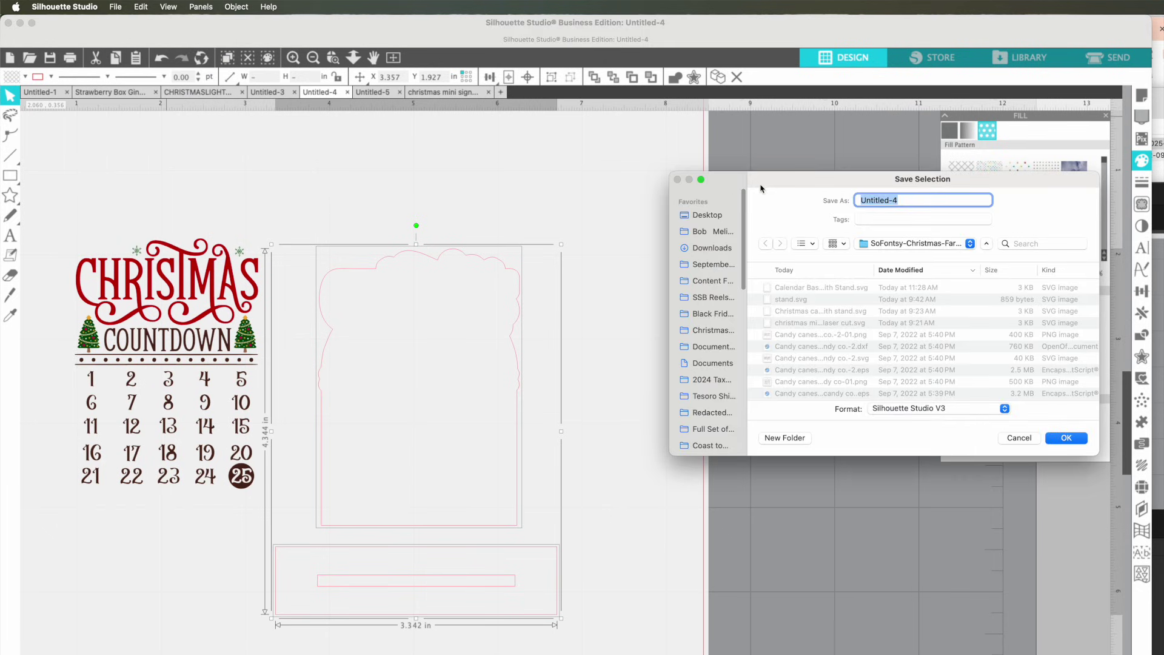
{"action": "left_click_drag", "start_coordinate": [760, 187], "coordinate": [530, 194]}
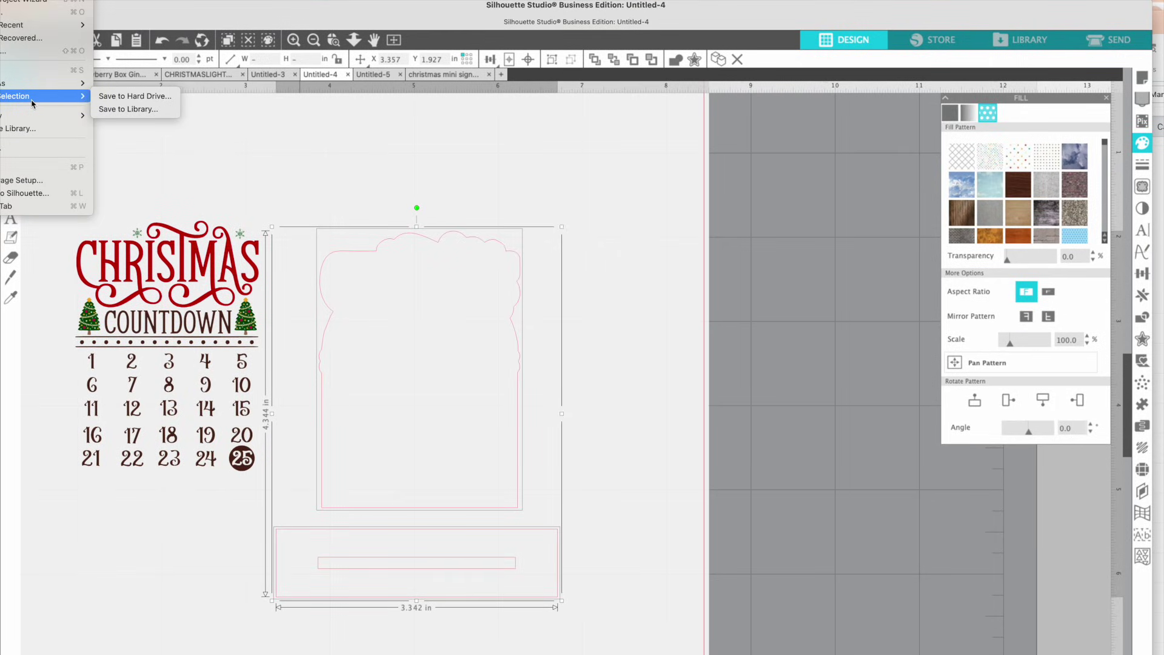
{"action": "left_click", "coordinate": [106, 96]}
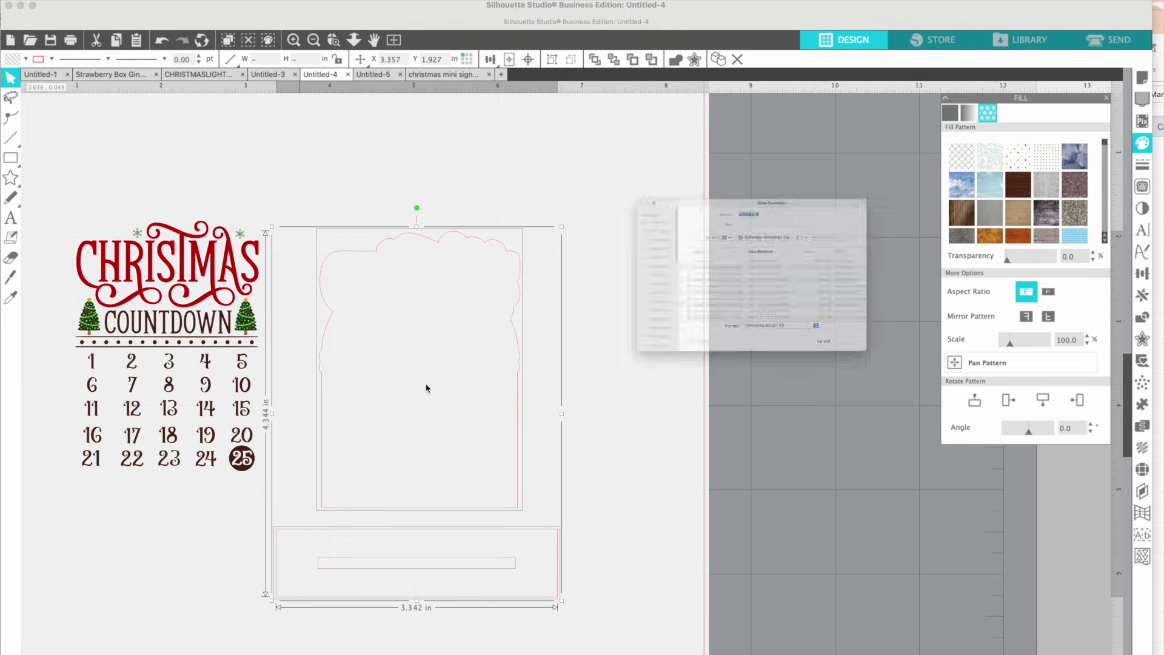
{"action": "left_click", "coordinate": [741, 371]}
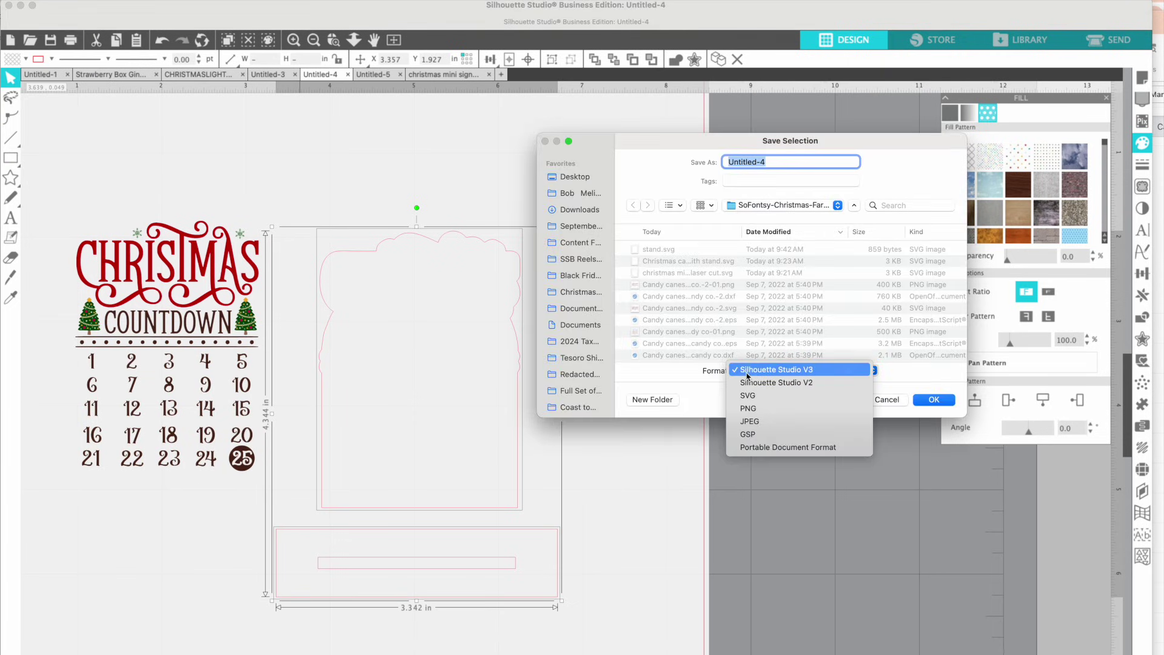
{"action": "left_click", "coordinate": [748, 396]}
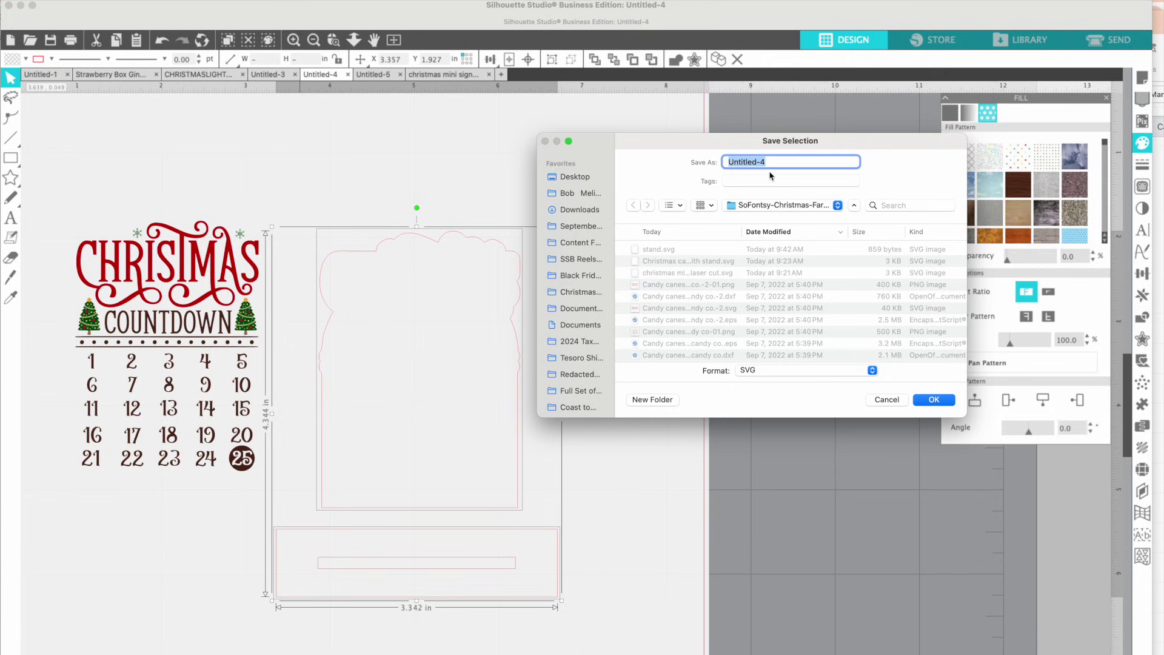
{"action": "type", "text": "Calendar Base with Stand"}
{"action": "left_click", "coordinate": [929, 401]}
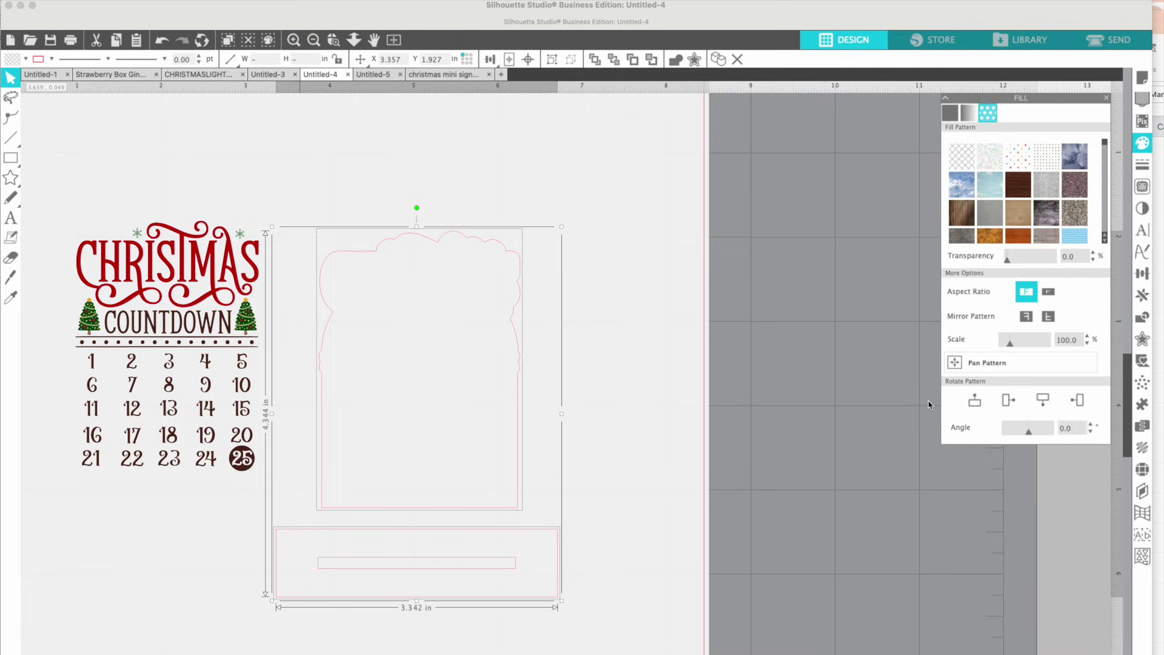